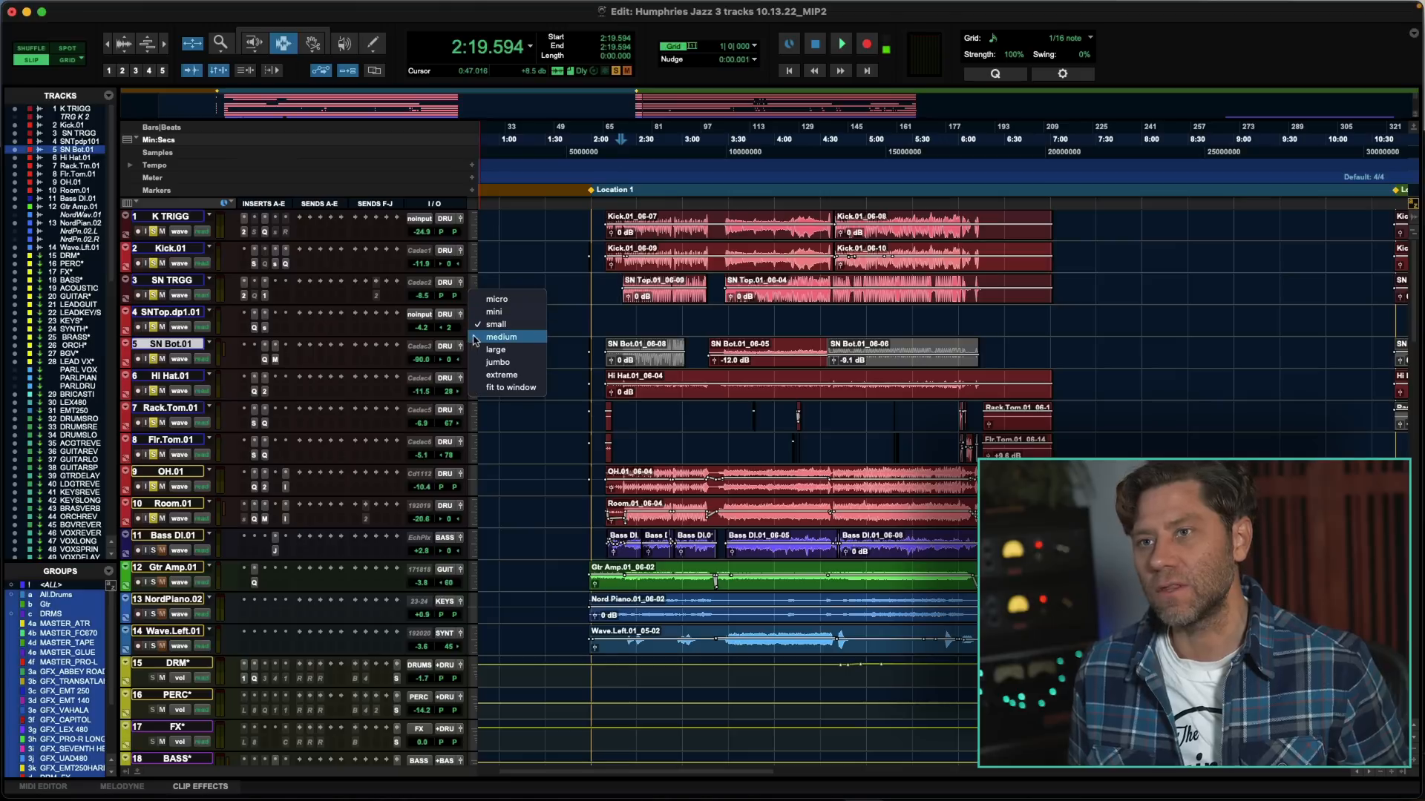
- Set the track height to medium and place the playback cursor at about 2:22 in the timeline
left_click(479, 349)
left_click_drag(616, 436, 652, 439)
scroll(651, 442, "down", 4)
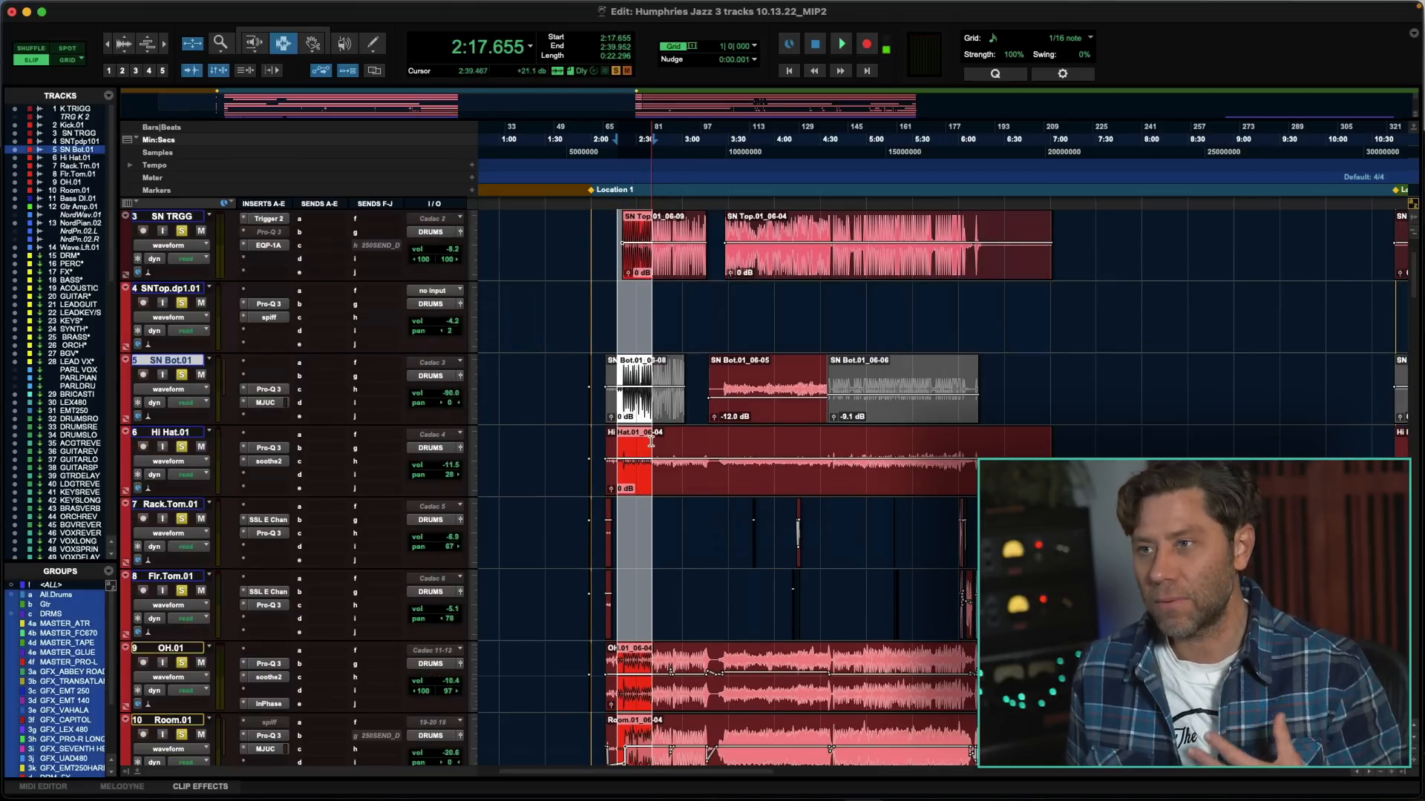
left_click(731, 397)
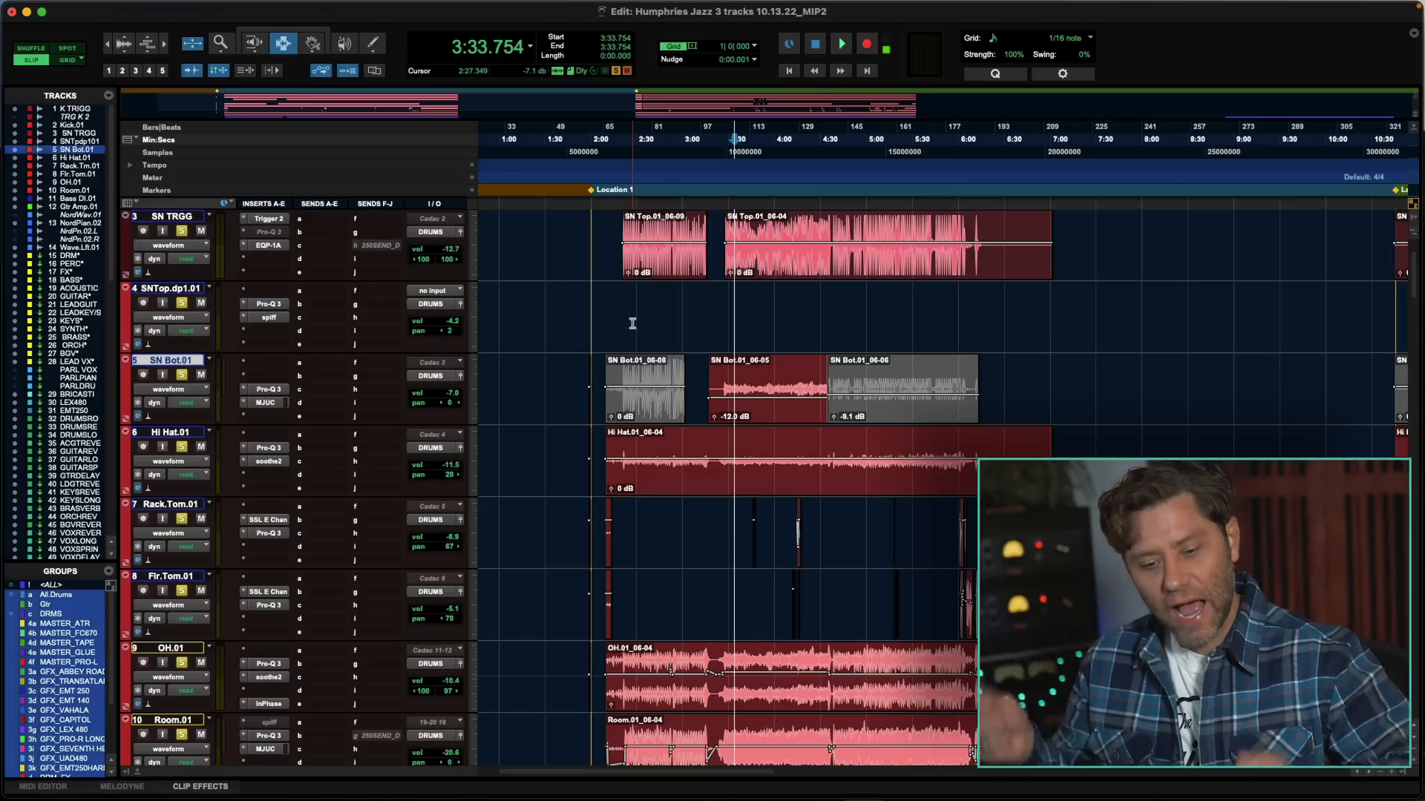
scroll(632, 324, "down", 10)
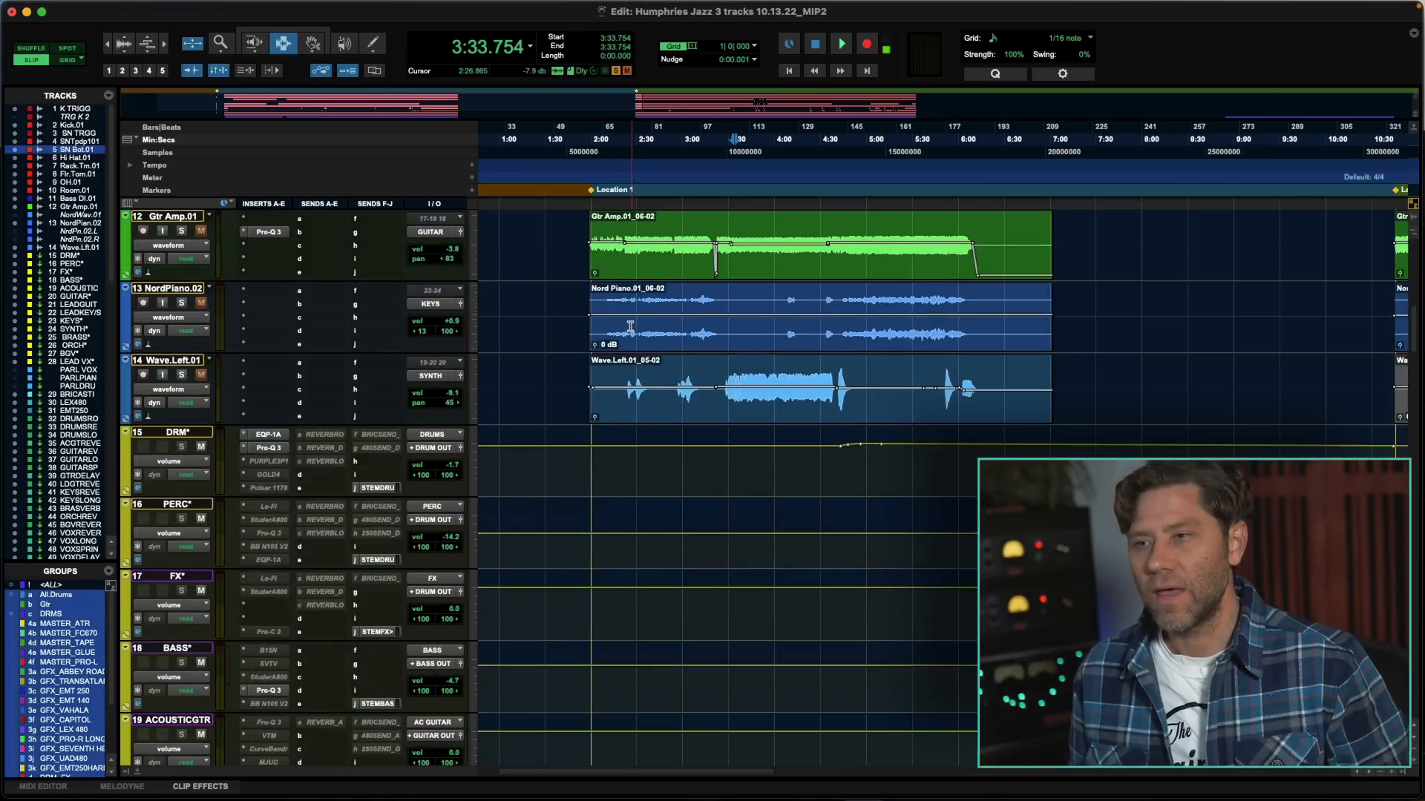
scroll(632, 324, "up", 6)
left_click(624, 341)
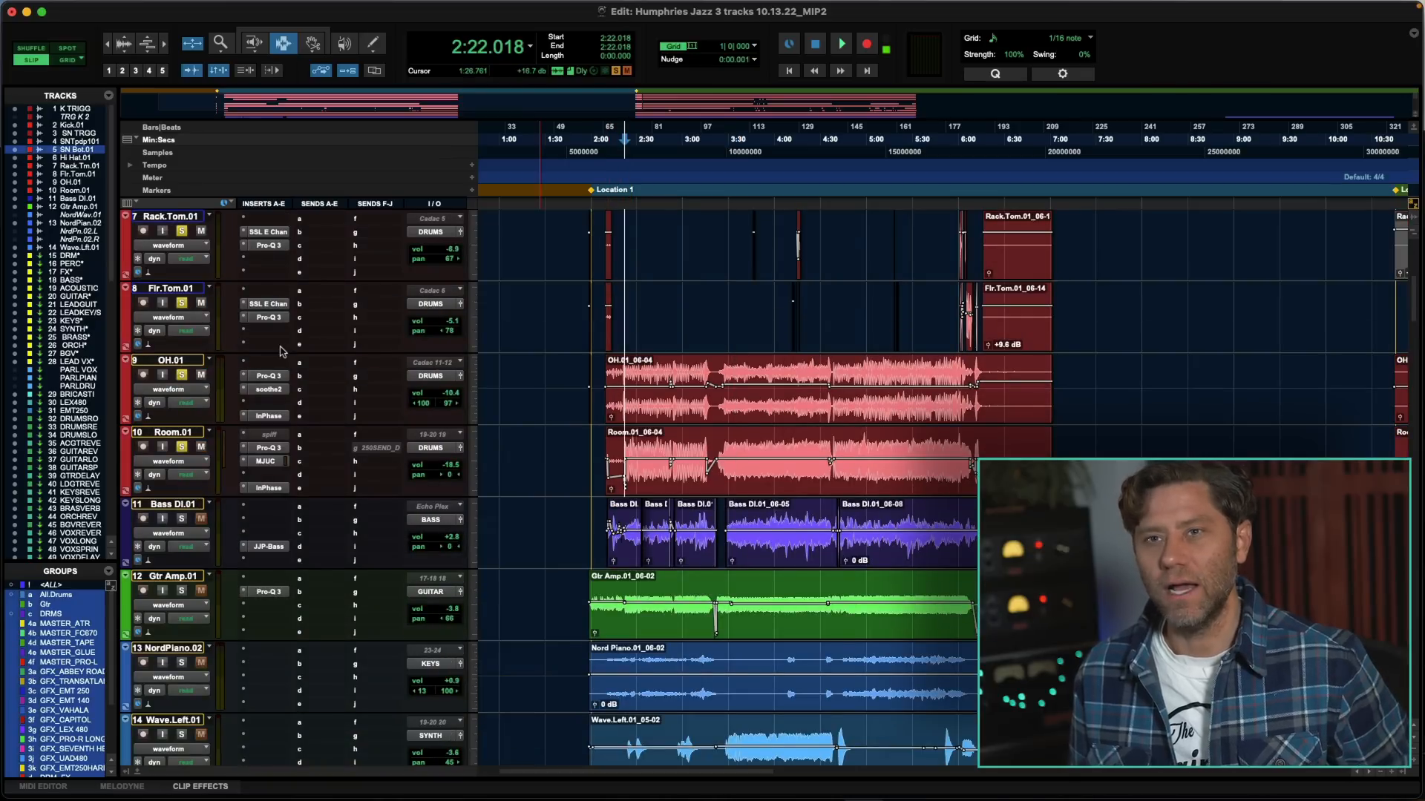
- Audition the Room.01 track with OH.01 out of solo and Room's Pro-Q 3 and MJUC plug-ins bypassed
left_click(182, 375, "super")
key("space")
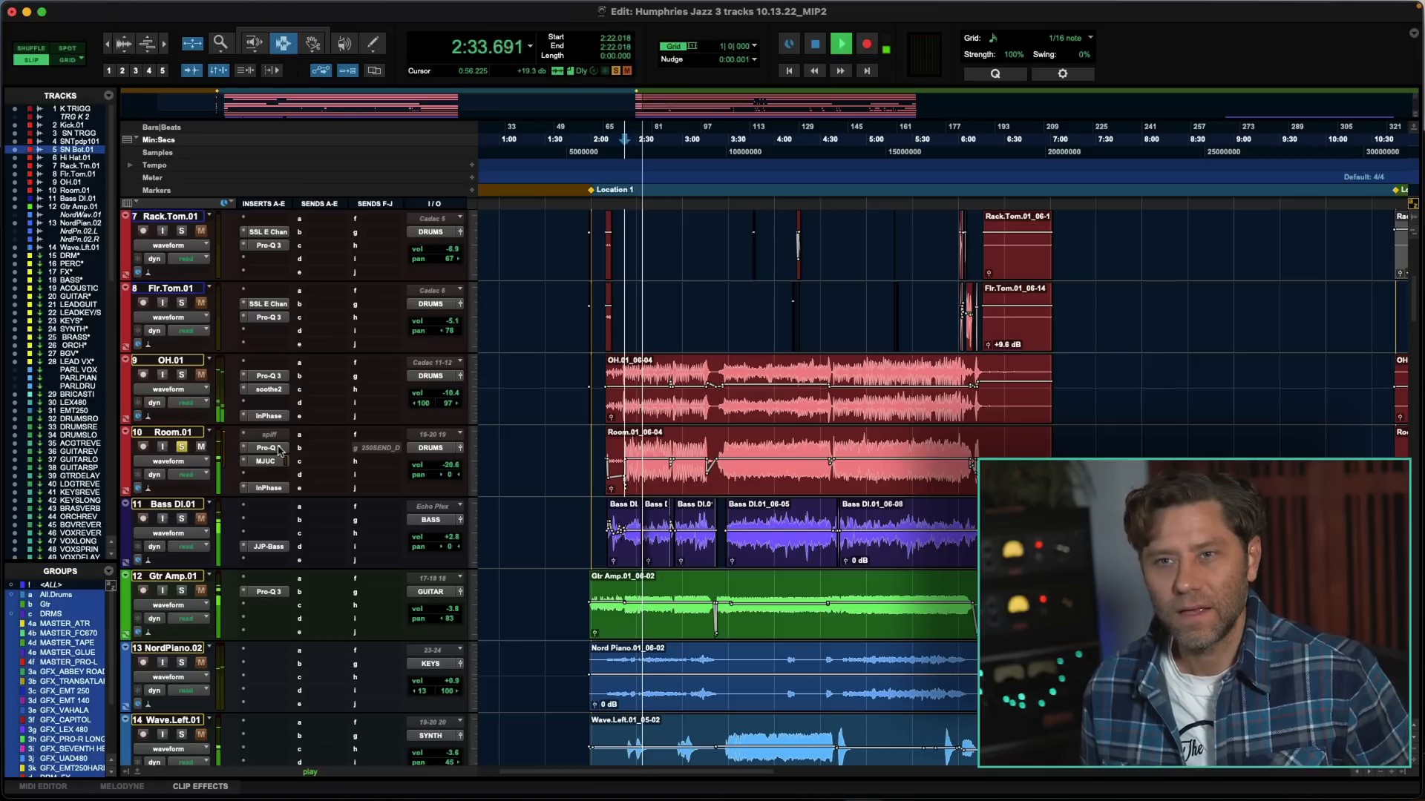
left_click(278, 450, "super")
left_click(275, 462, "super")
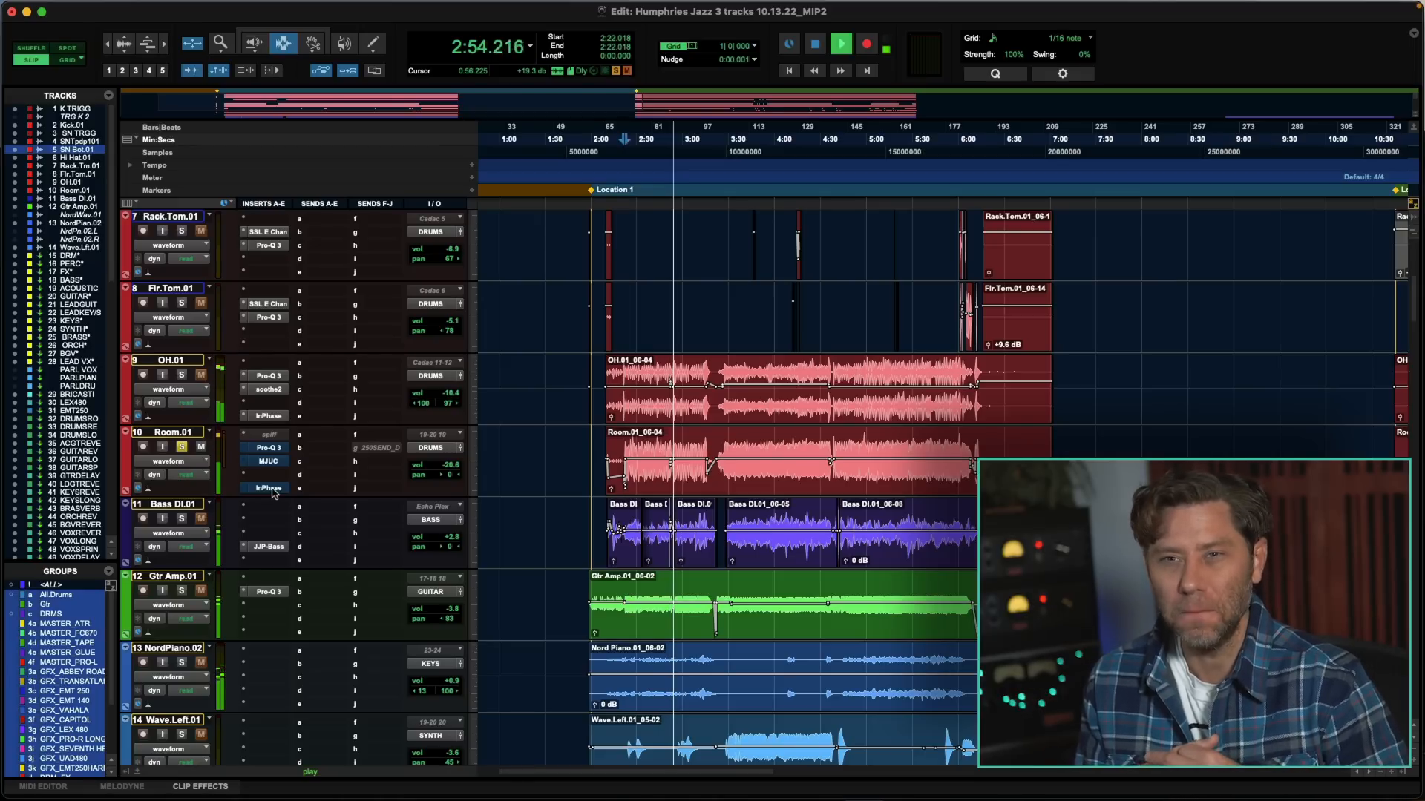
- Re-enable Pro-Q 3 and MJUC on Room.01 and compare MJUC's COMP mode with LIMIT during playback, ending on LIMIT
left_click(266, 448)
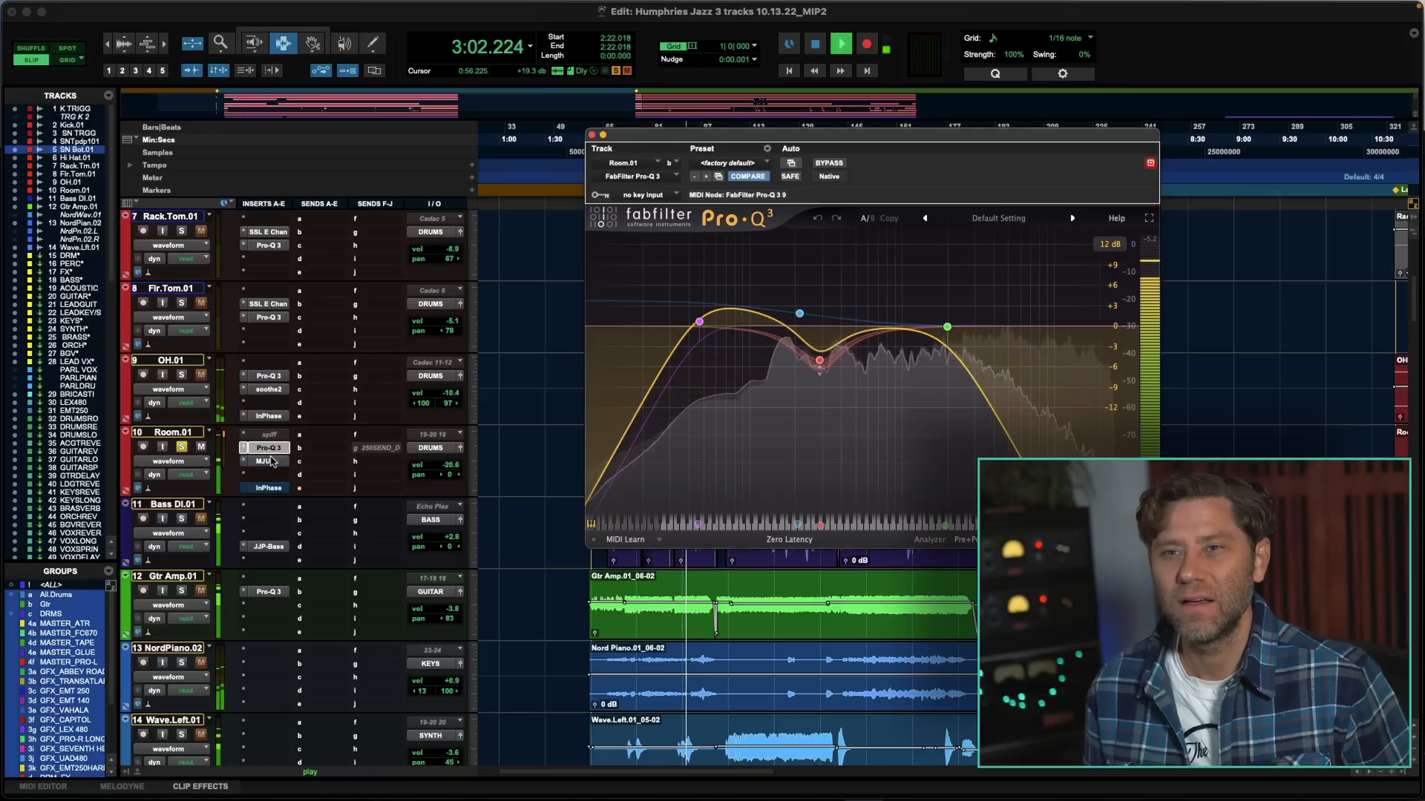
left_click(269, 461)
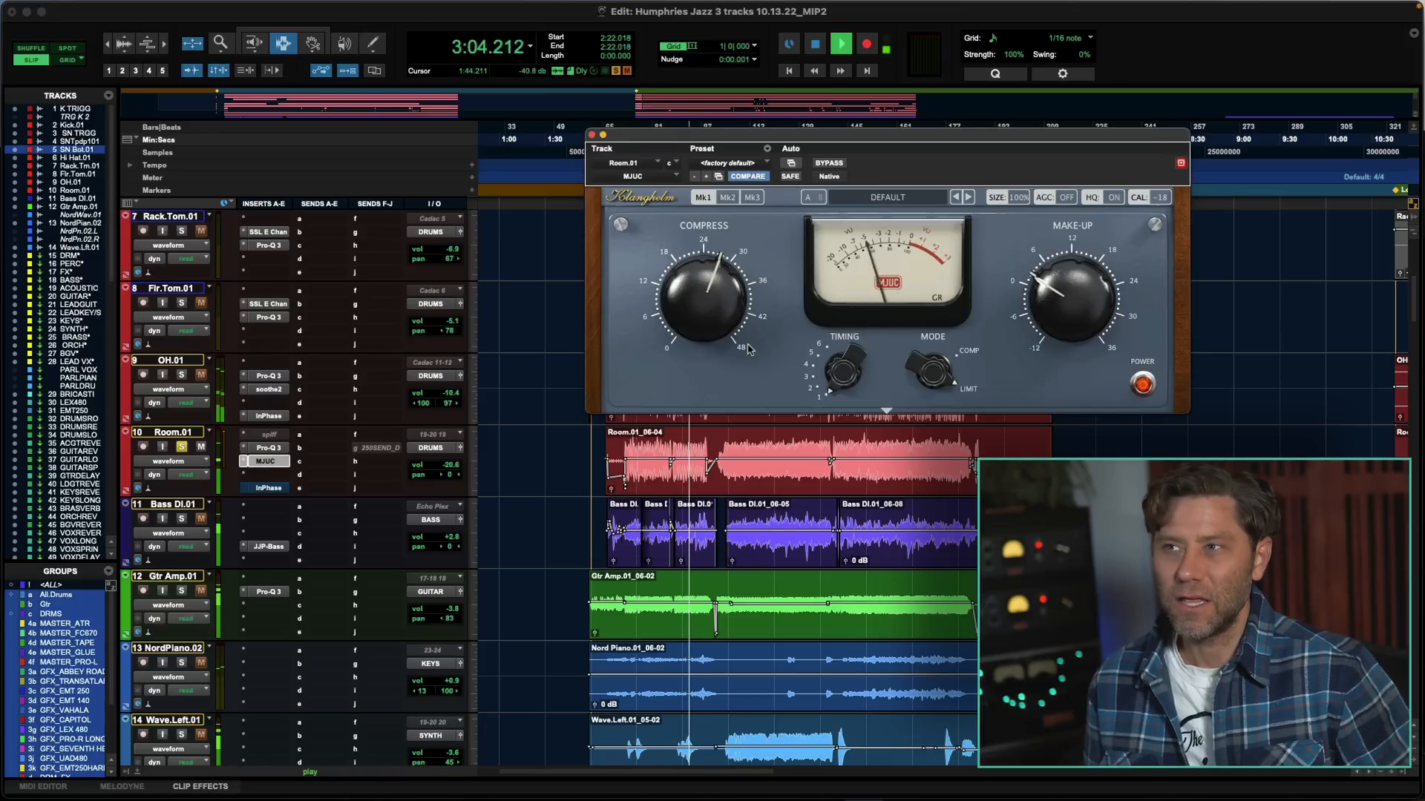
left_click(931, 367)
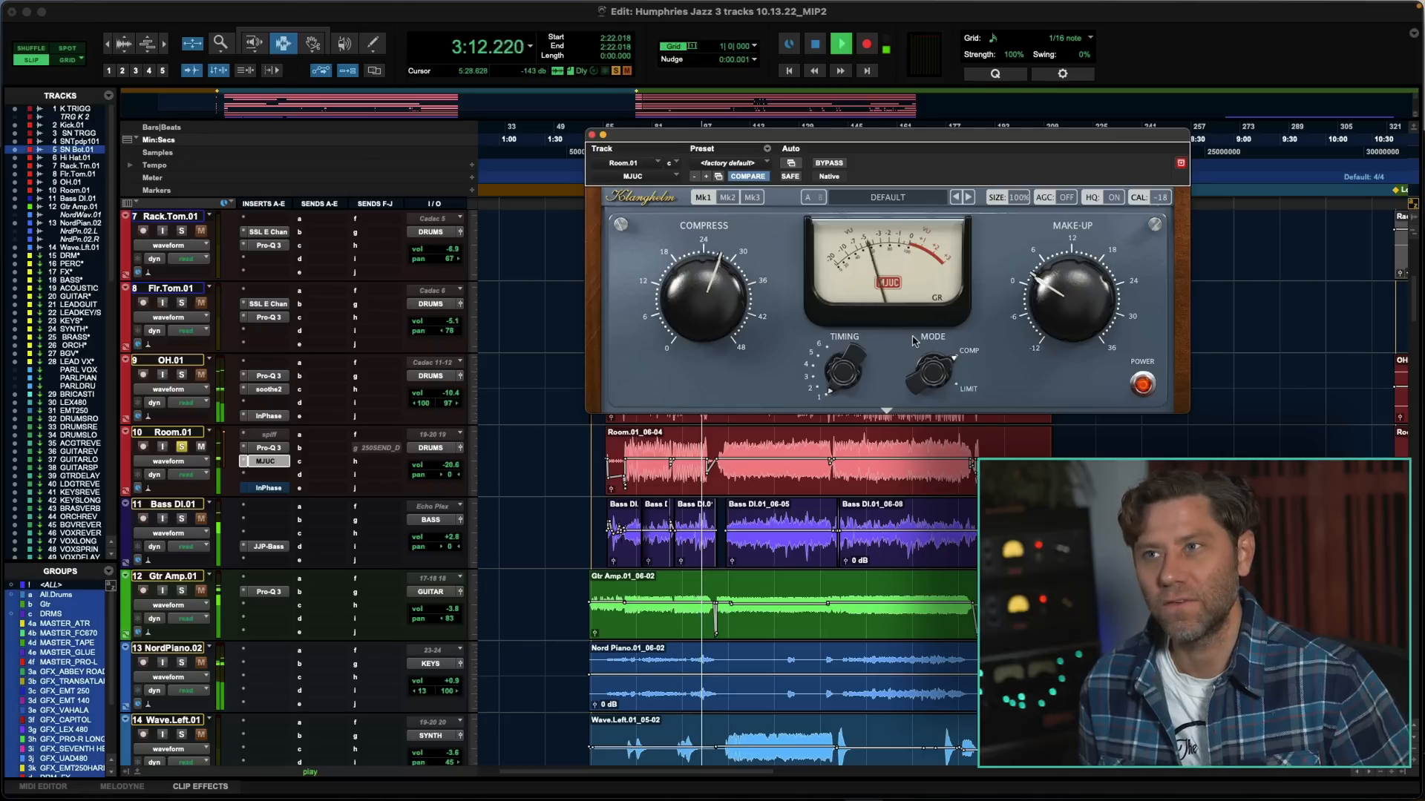
left_click(933, 374)
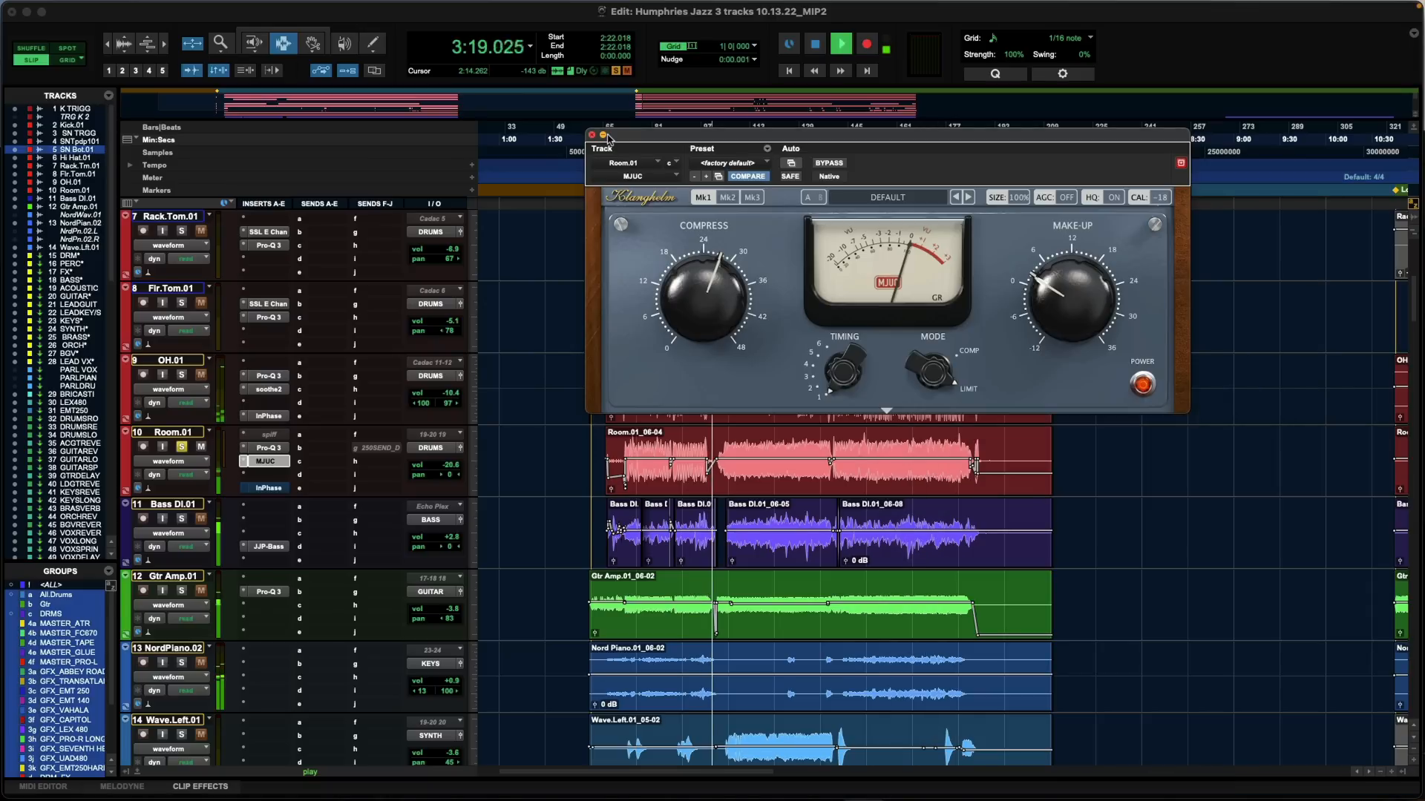
key("space")
- Solo the OH.01 track and open the InPhase plug-ins on OH.01 and Room.01 to examine their delay settings
left_click(182, 374)
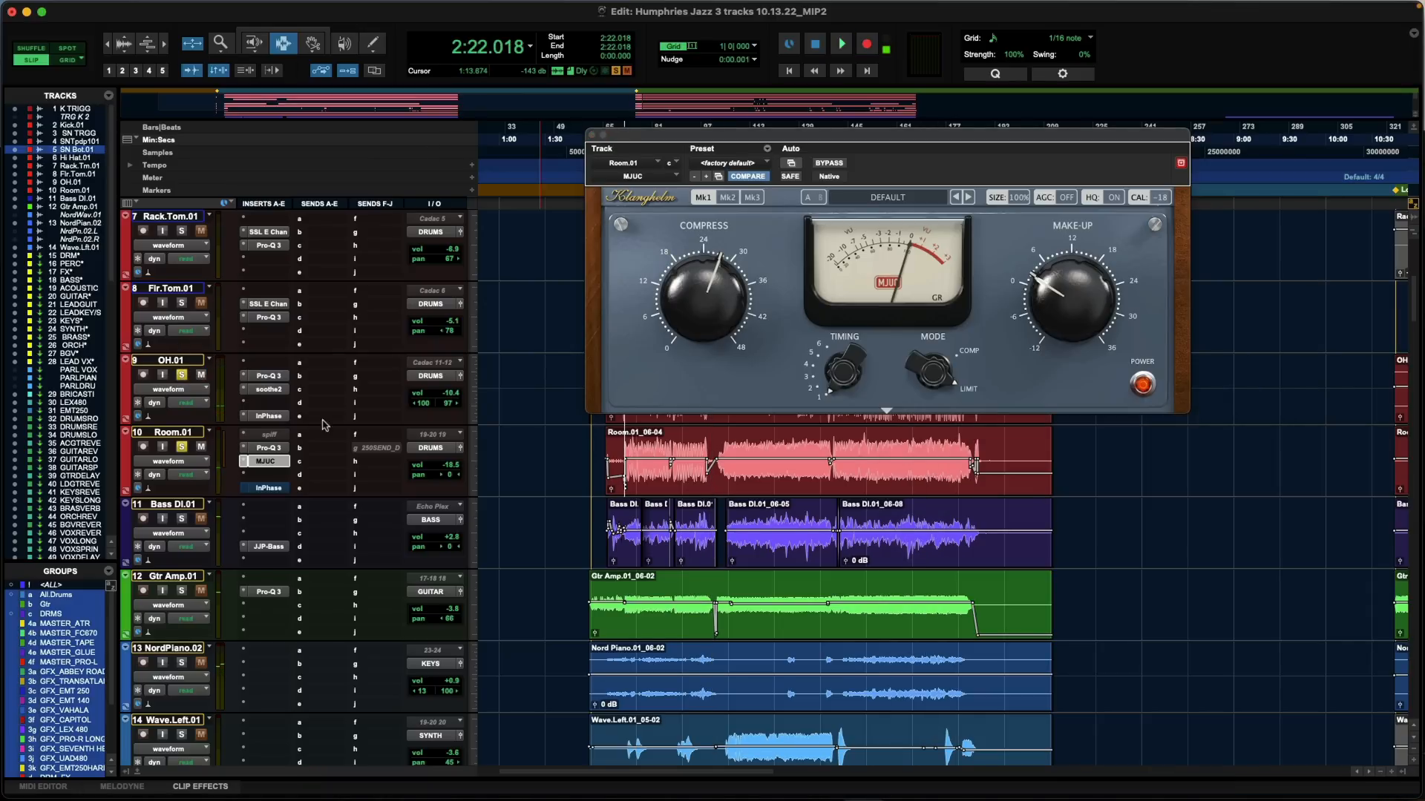
left_click(269, 417)
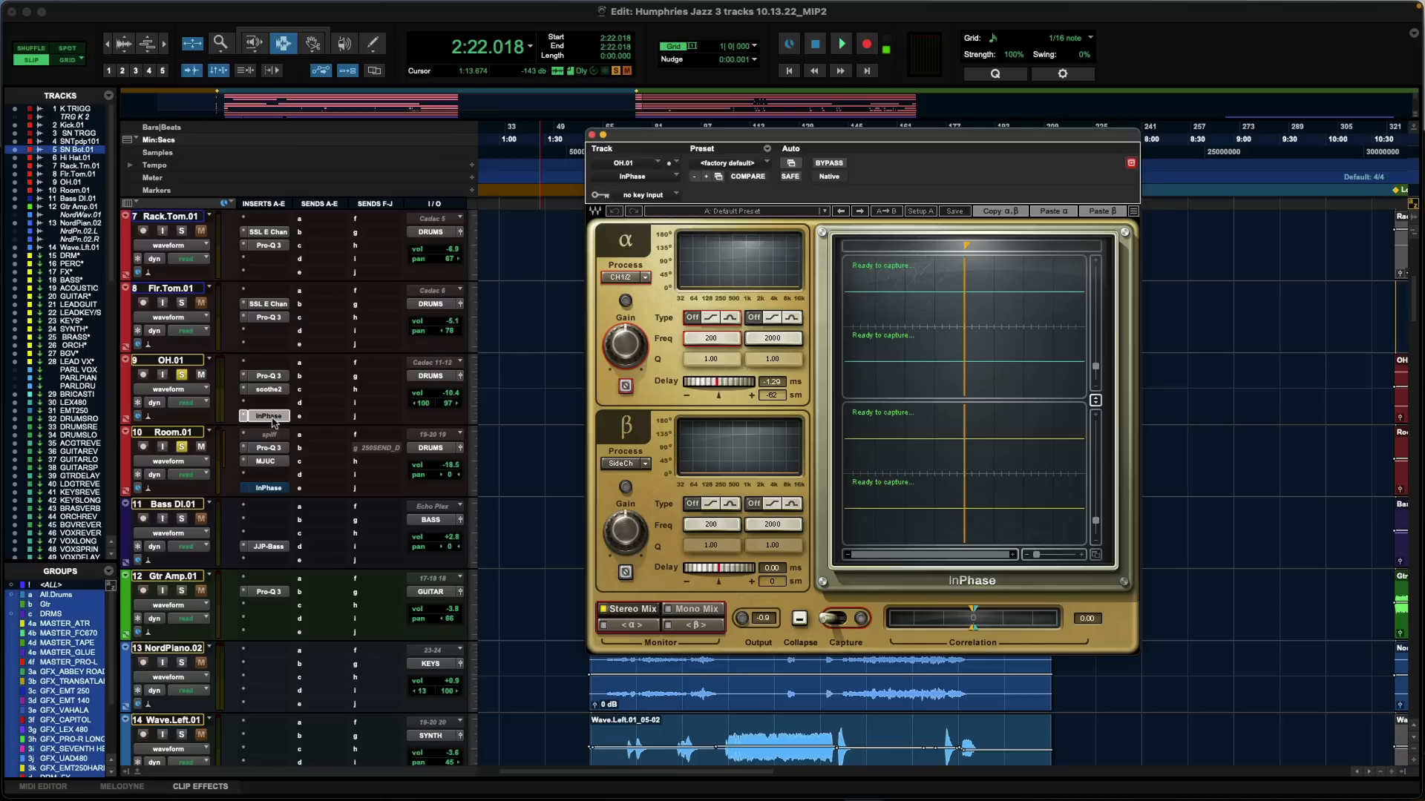
left_click(262, 489)
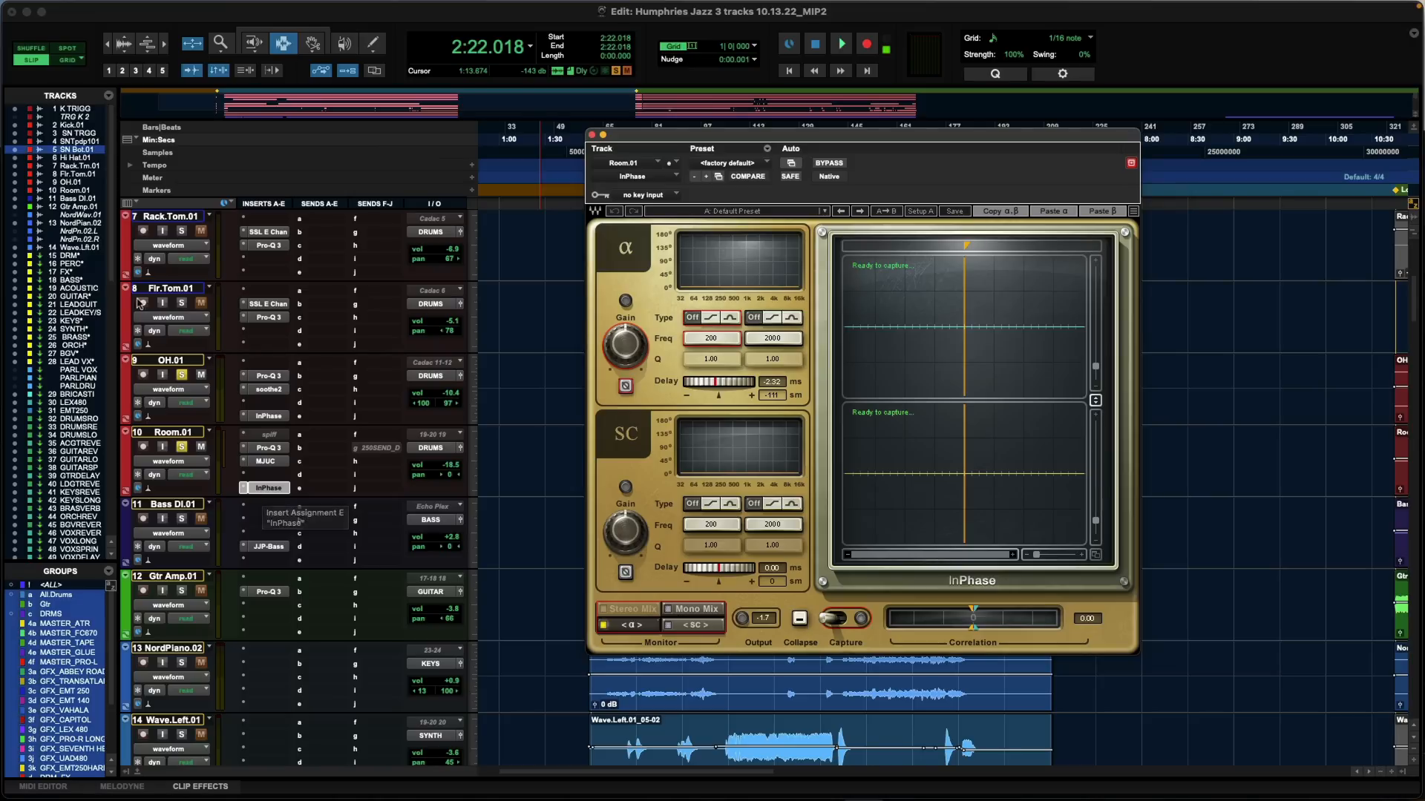
- Solo the floor tom track and compare Room.01's InPhase bypassed and active during playback, leaving it active
left_click(183, 304)
key("space")
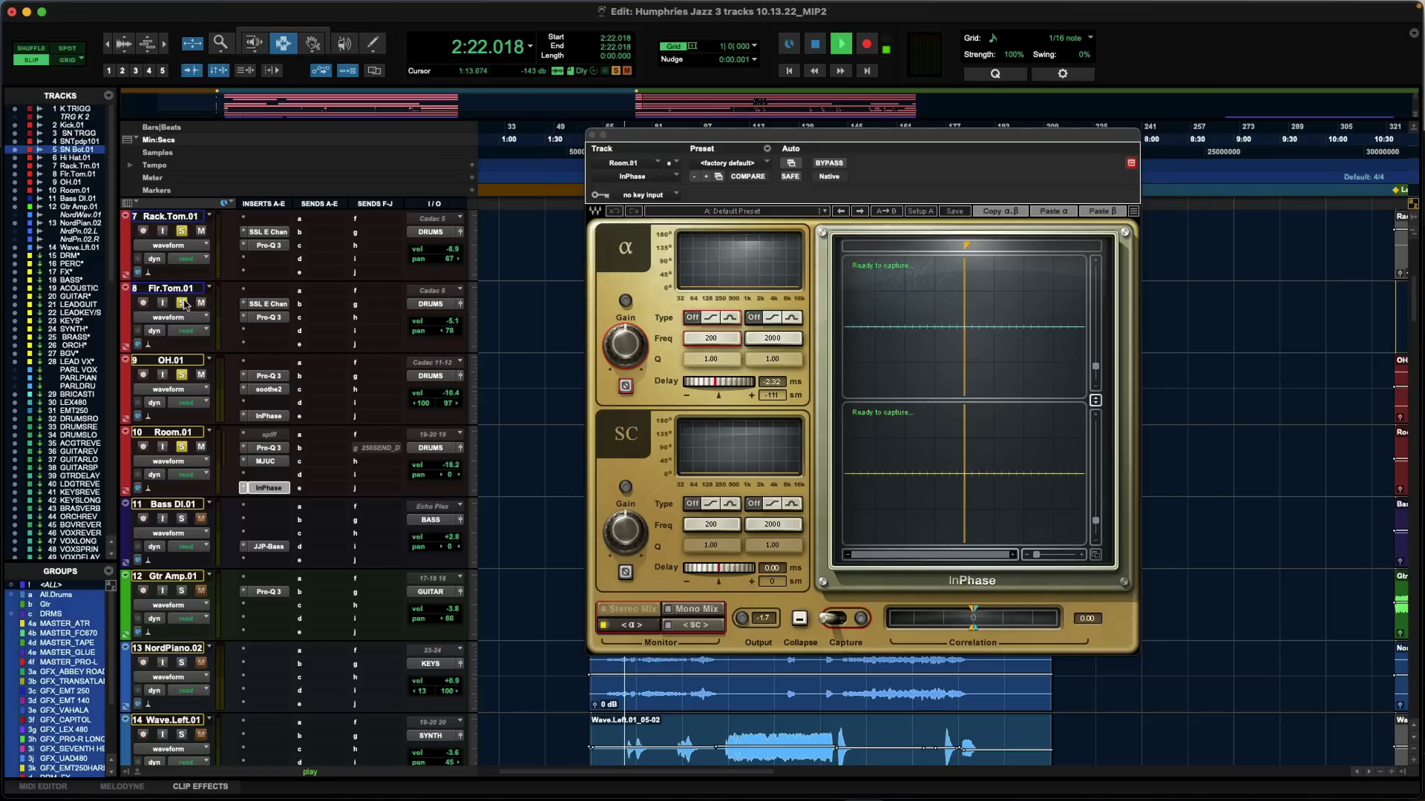
left_click(269, 488)
left_click(269, 488)
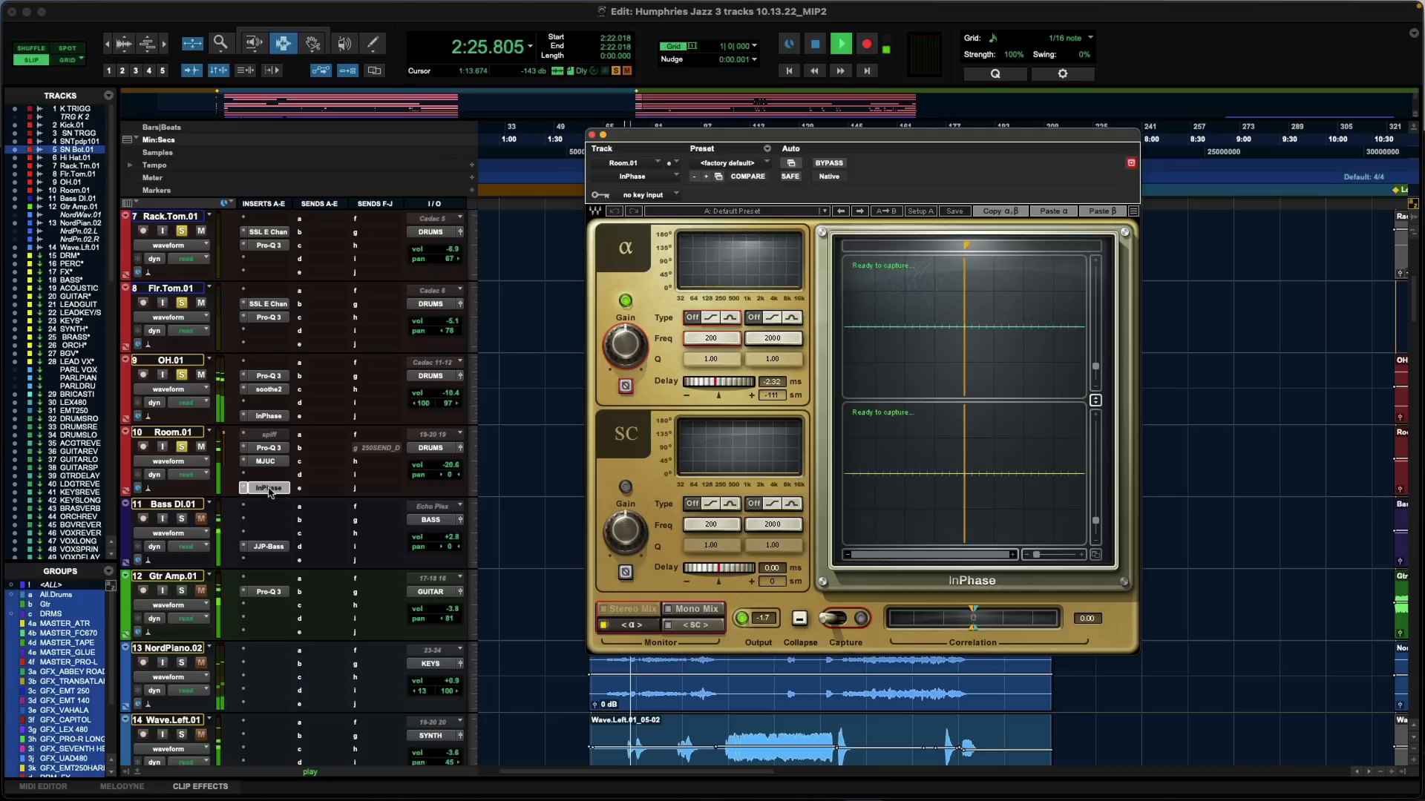
left_click(268, 488, "super")
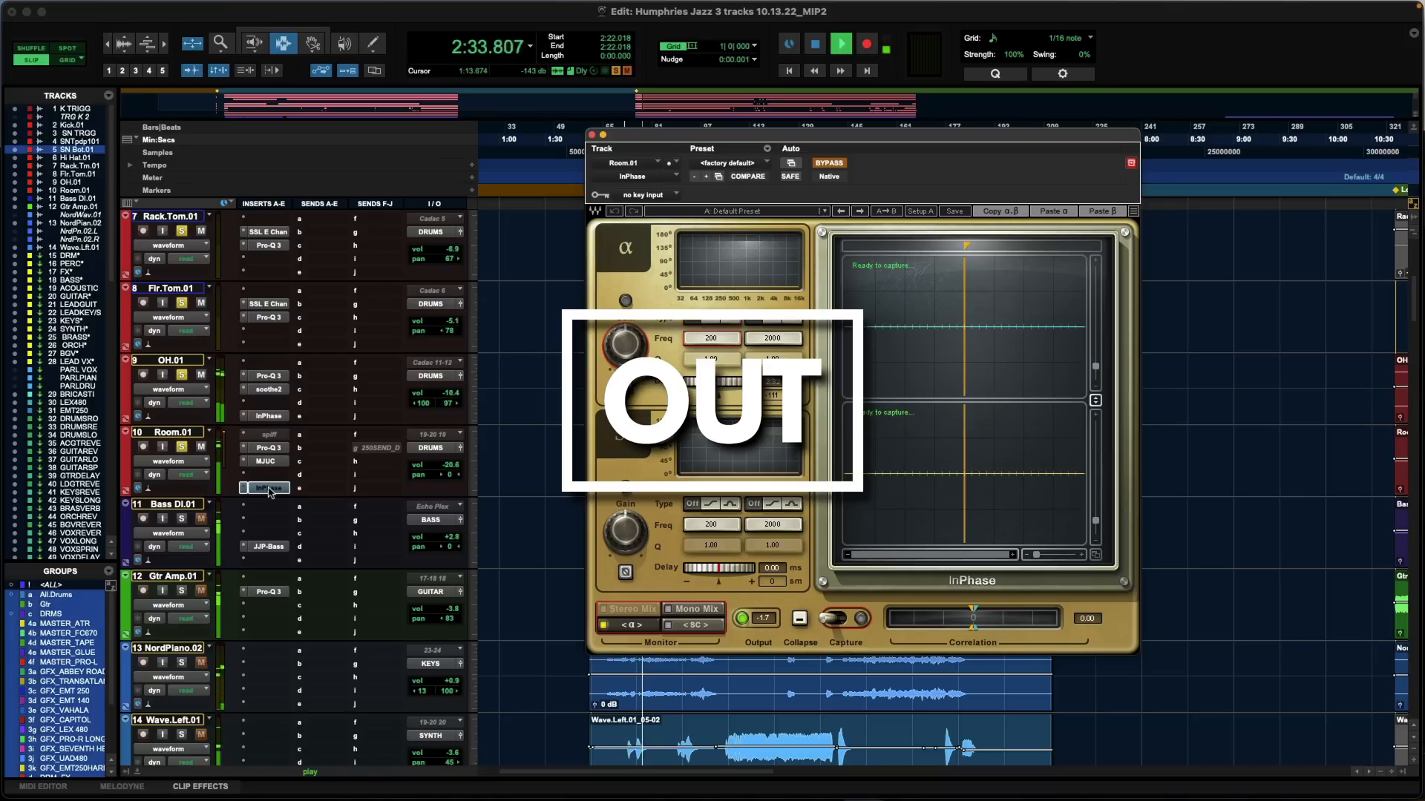
left_click(268, 489, "super")
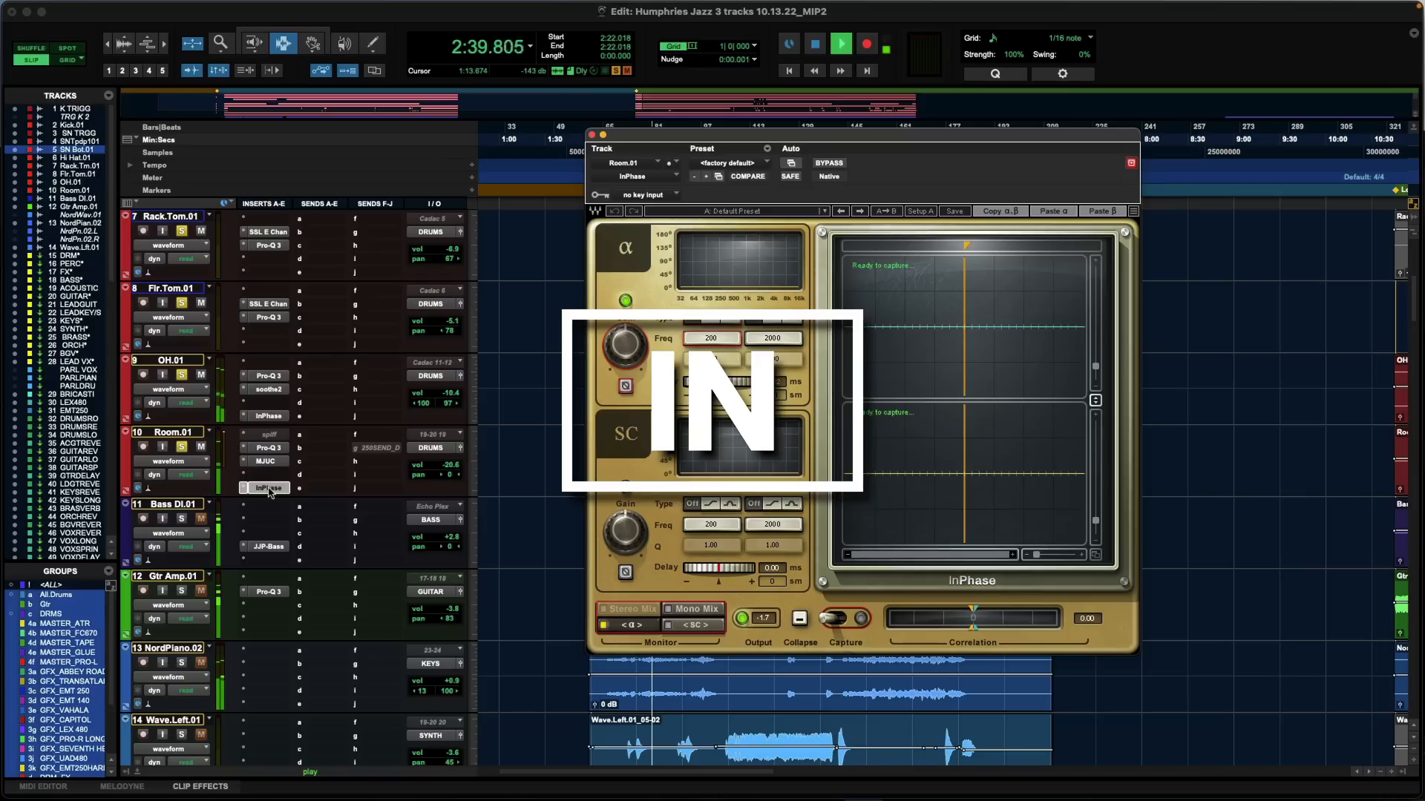
- Compare OH.01's InPhase bypassed and active, leaving it active, and close the plug-in window
left_click(269, 417)
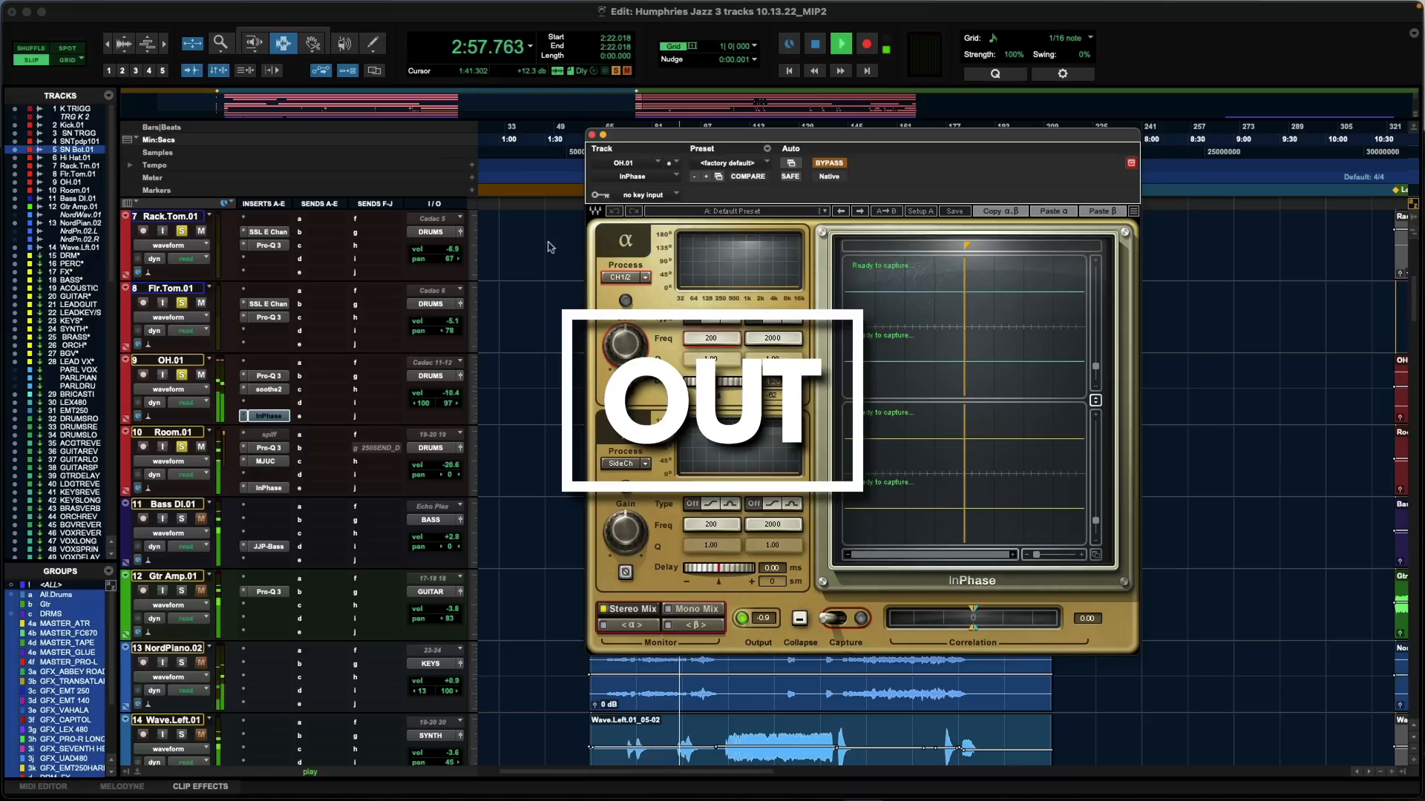
left_click(274, 416, "super")
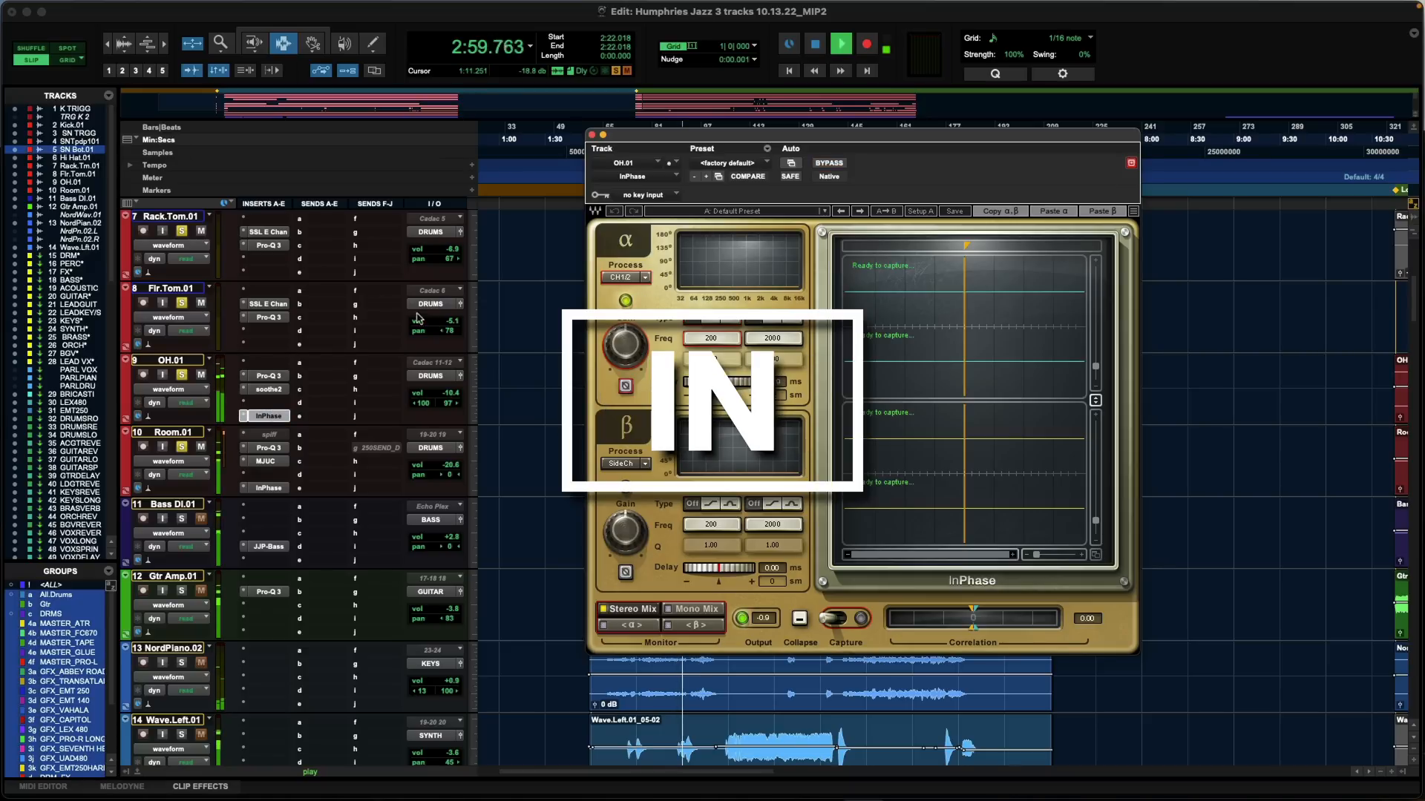
left_click(591, 135)
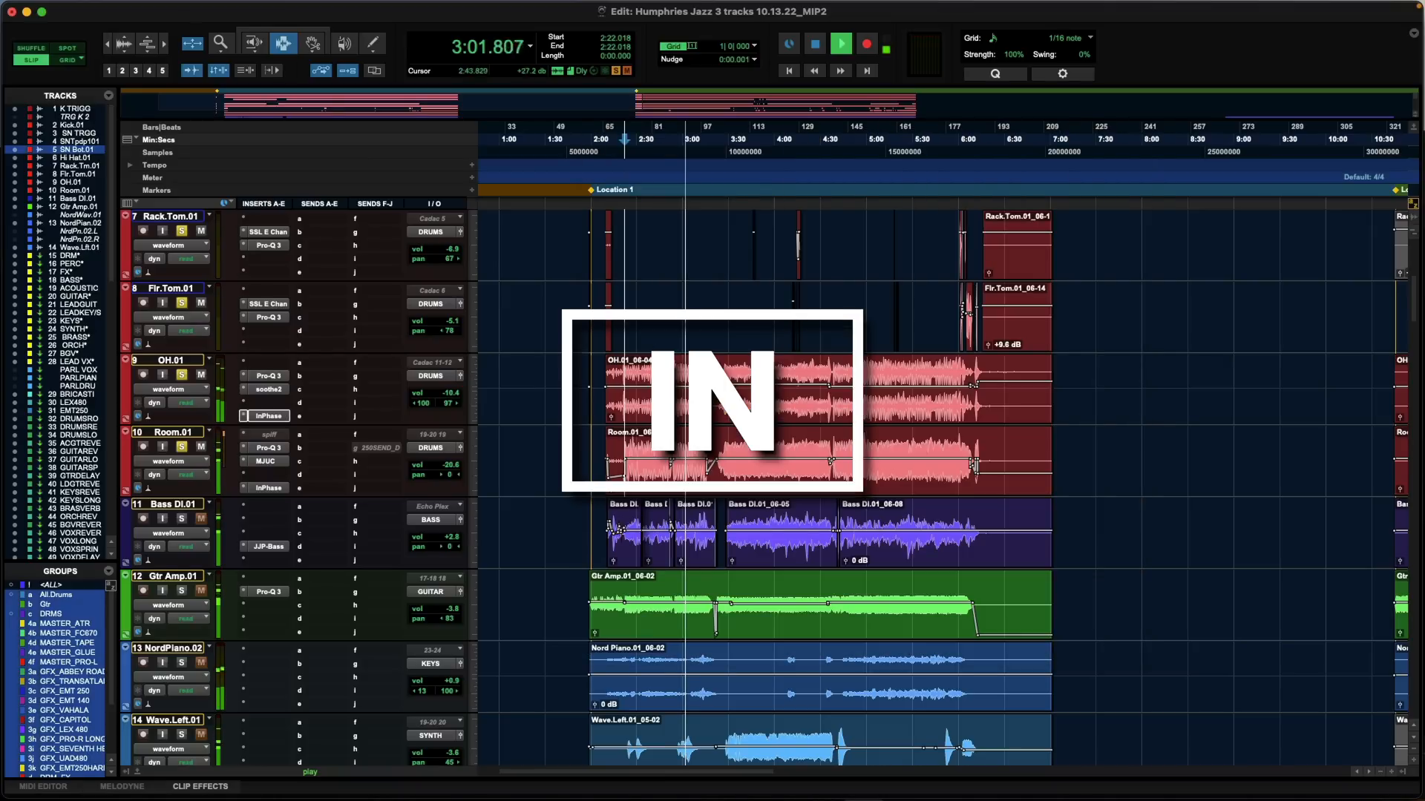
- Audition the drums with K TRIGG out of solo and back in, and close Kick.01's SSL E Channel Strip
scroll(742, 302, "up", 6)
key("space")
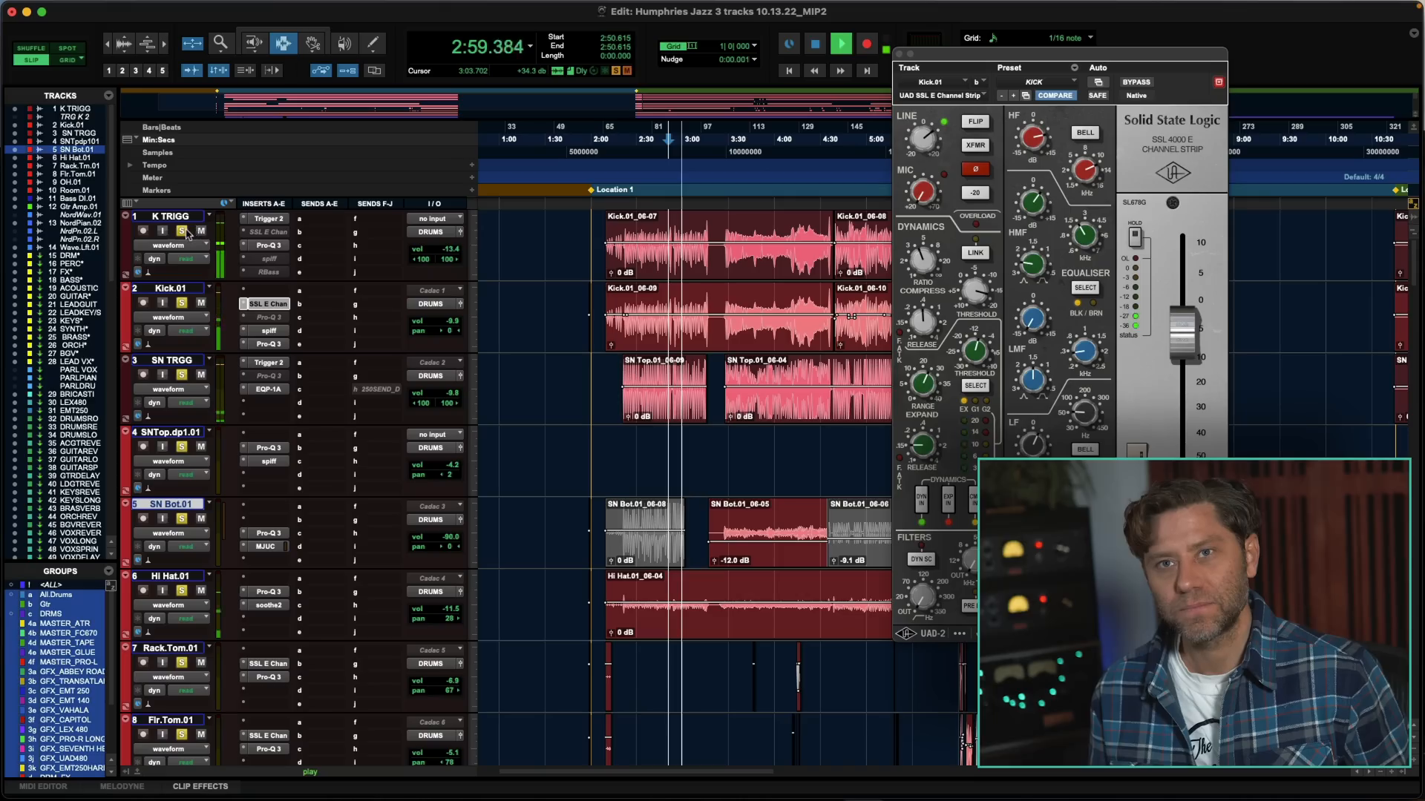
left_click(183, 231)
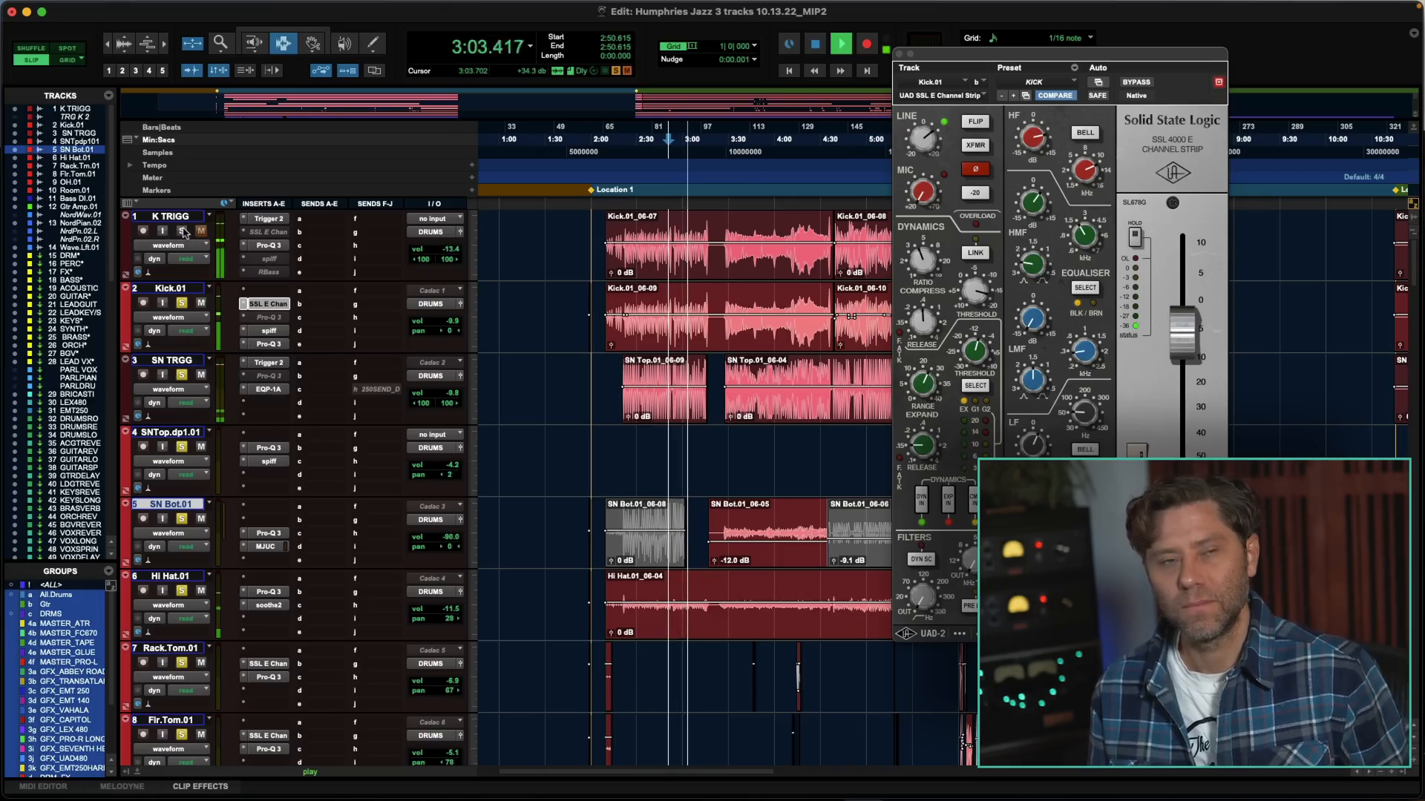
left_click(184, 232)
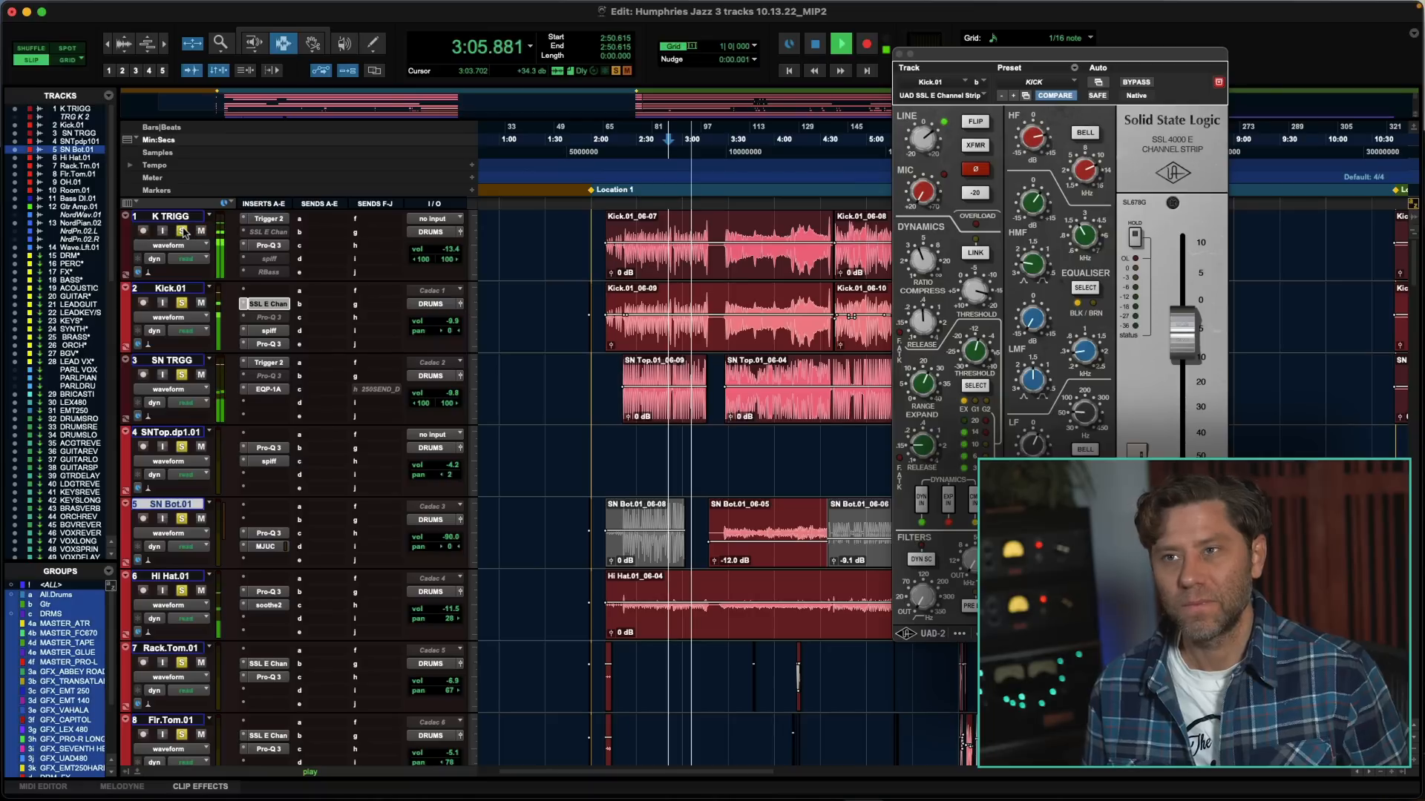
left_click(899, 54)
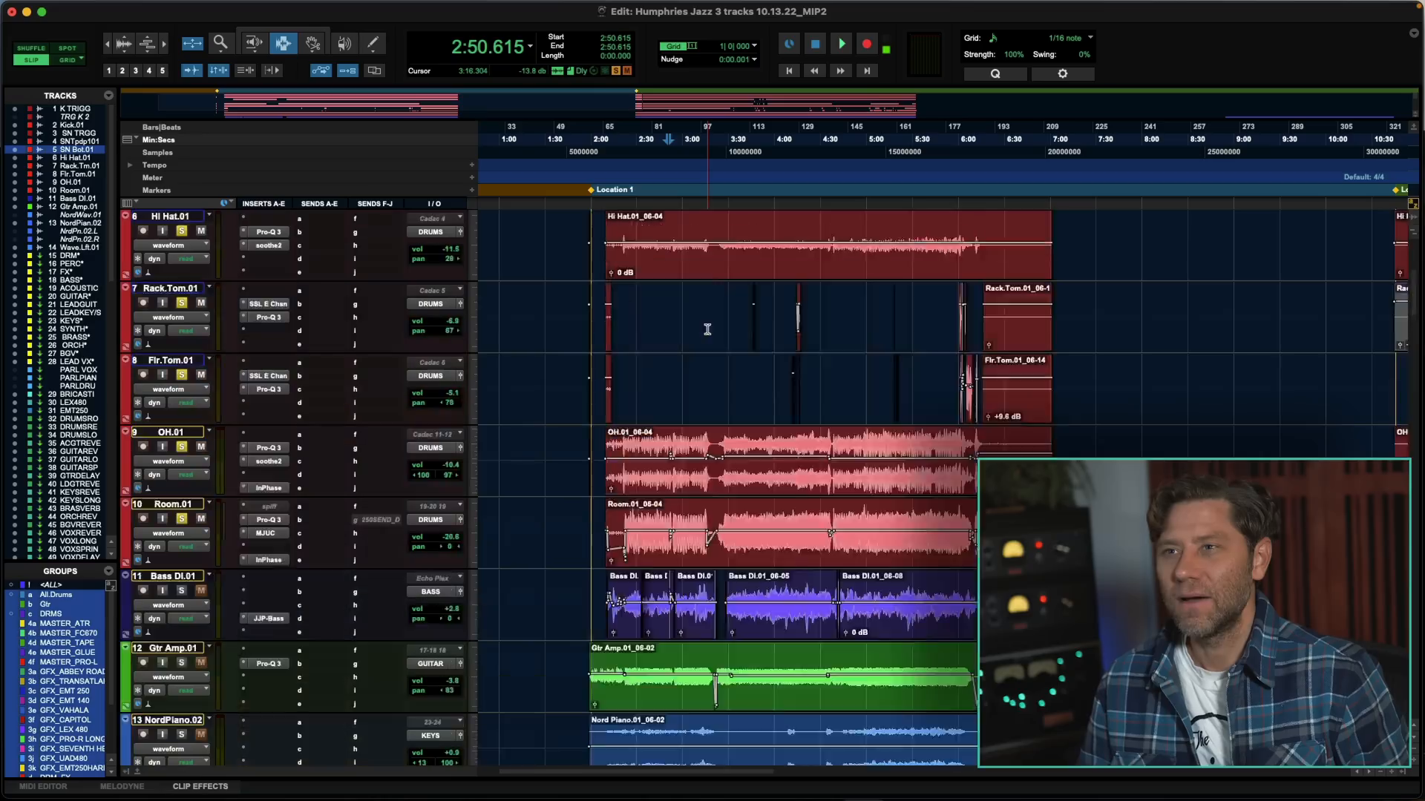
- Start playback and open the JJP-Bass plug-in on the Bass DI.01 track, moving its window fully into view
scroll(707, 329, "up", 3)
scroll(707, 330, "down", 5)
key("space")
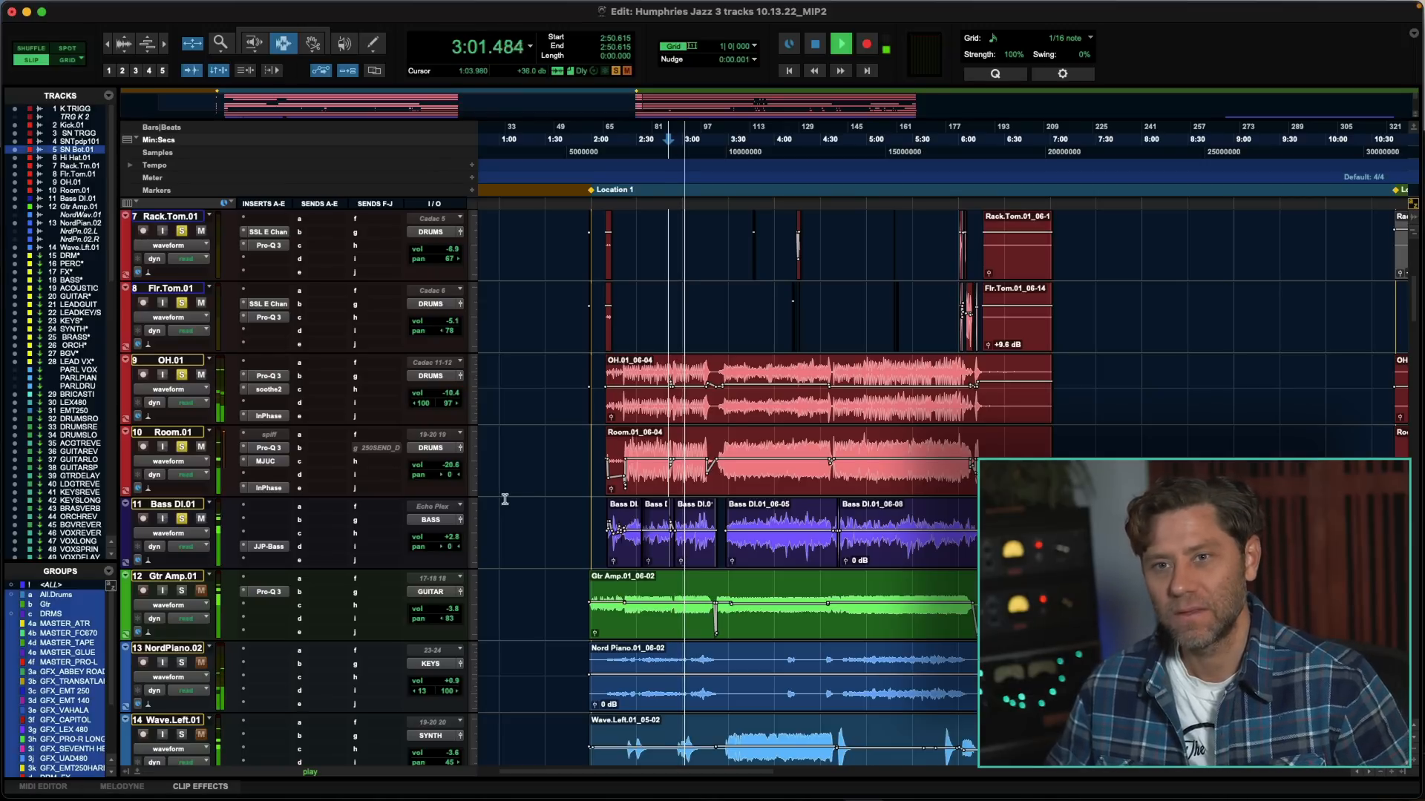
left_click(267, 546)
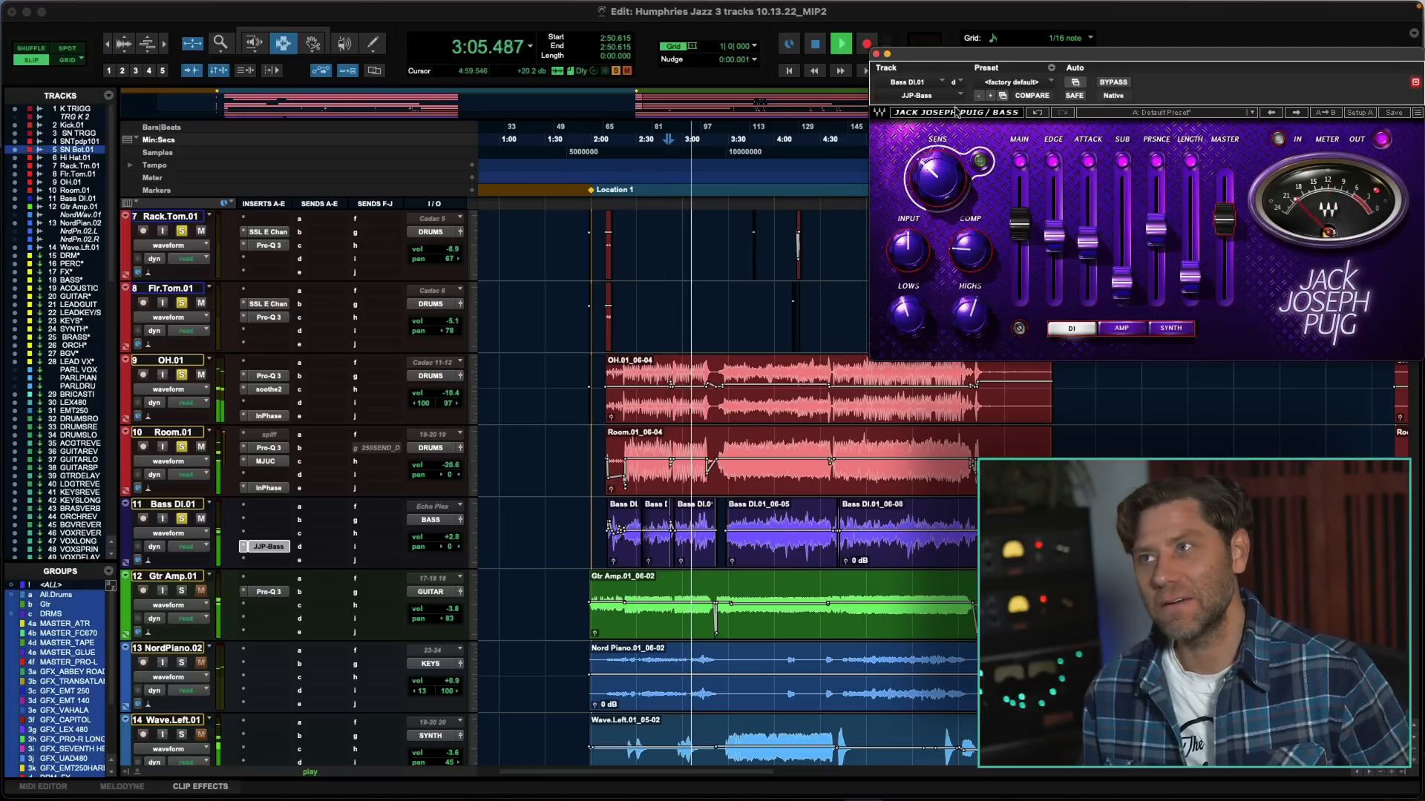
left_click_drag(1033, 60, 813, 57)
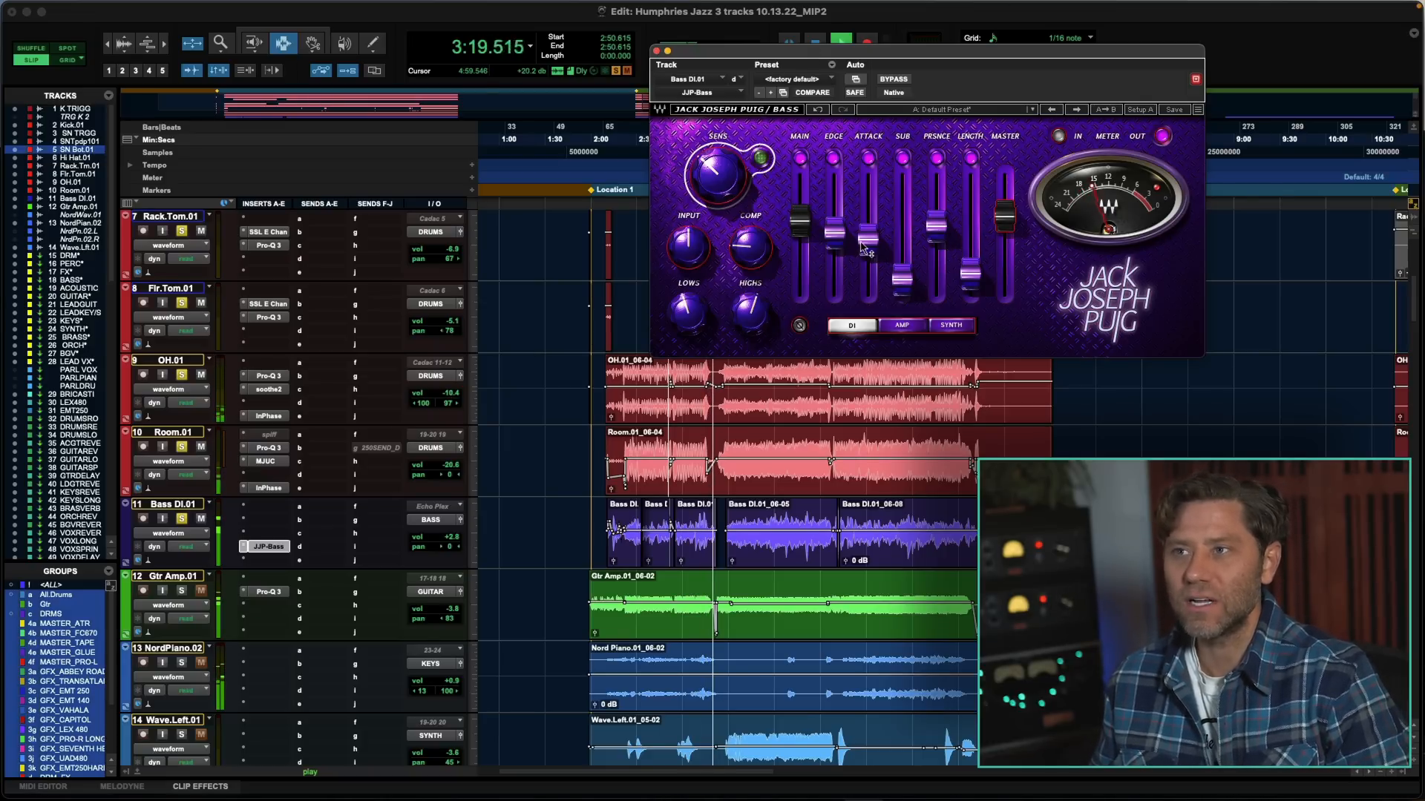
- Examine the JJP-Bass controls and compare the bass with the plug-in bypassed and active, leaving it active
mouse_move(708, 203)
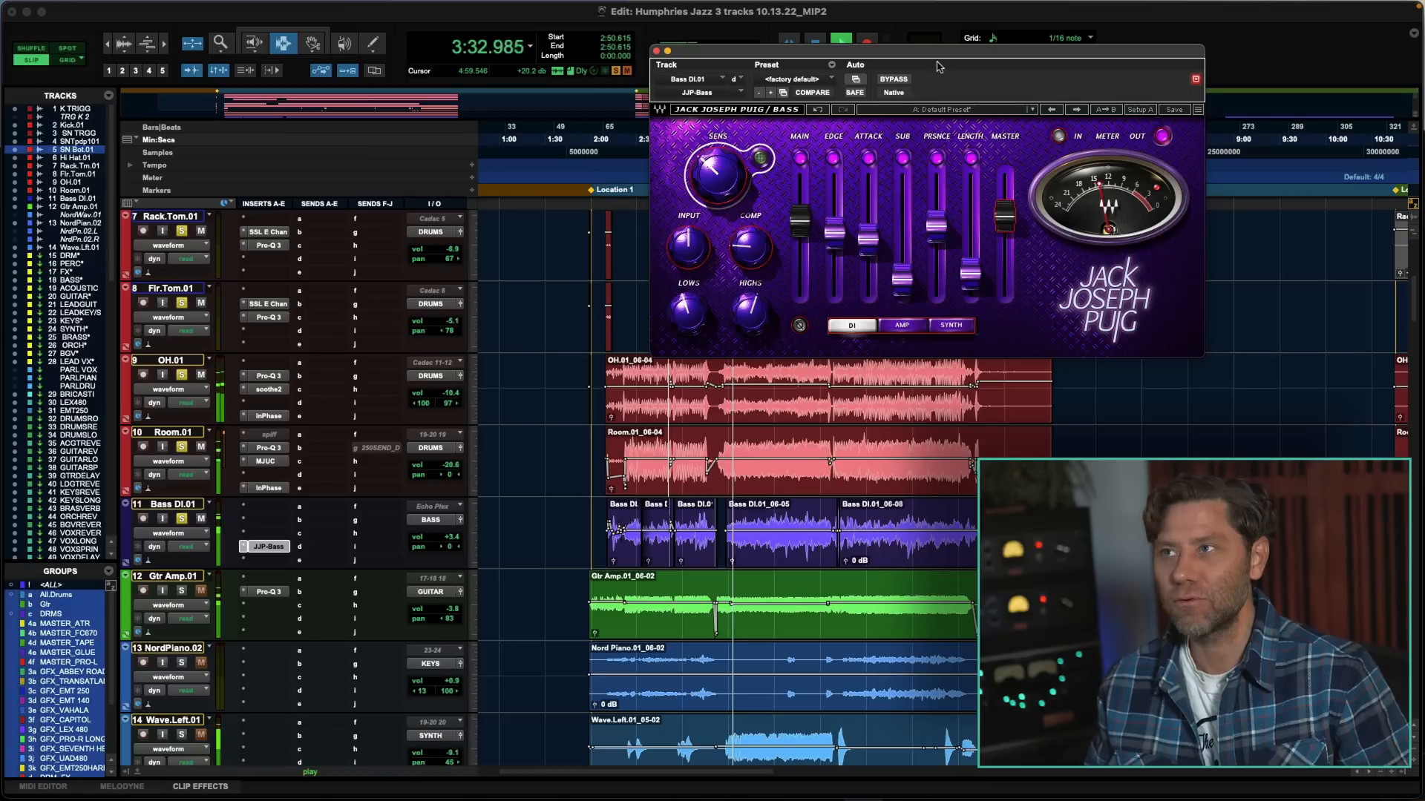
left_click_drag(938, 67, 915, 66)
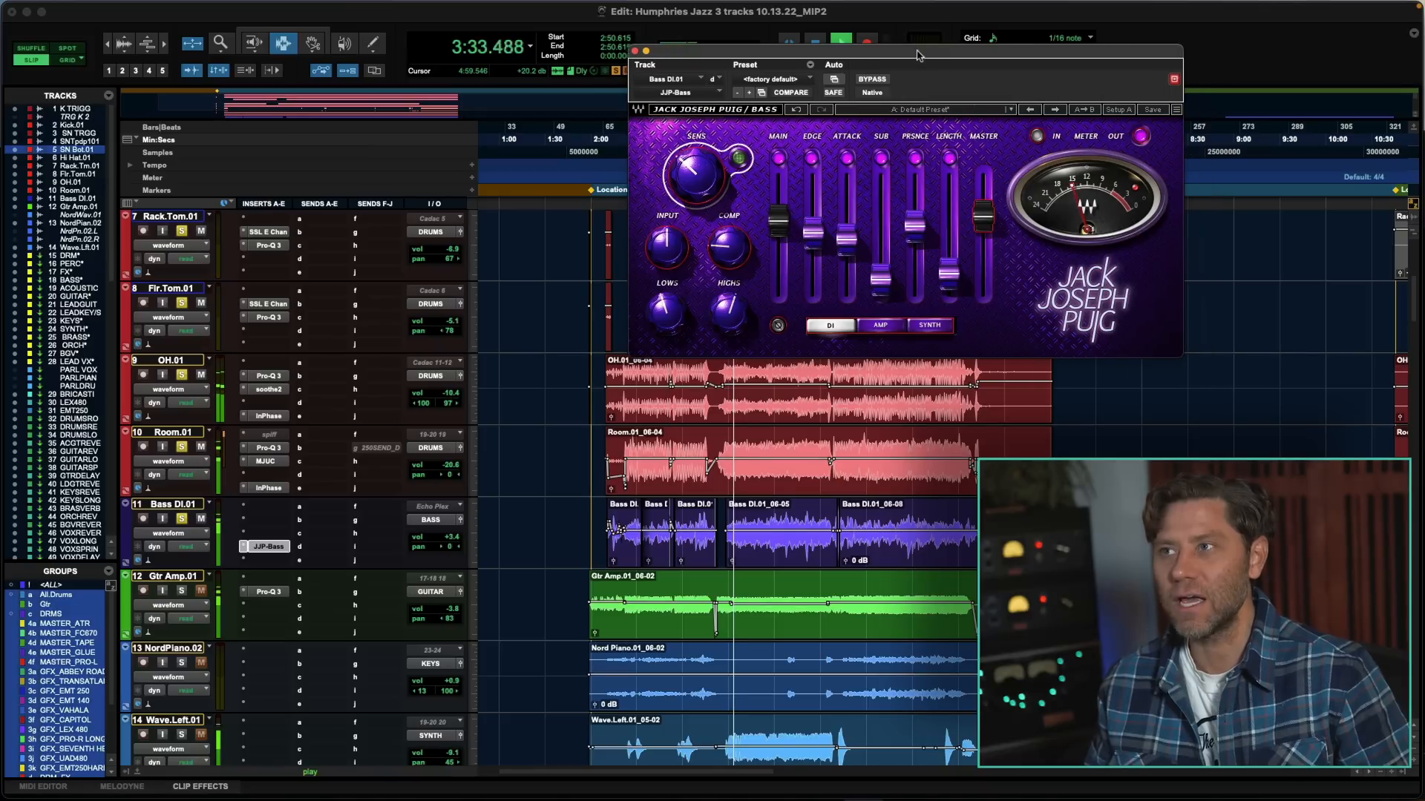
mouse_move(957, 276)
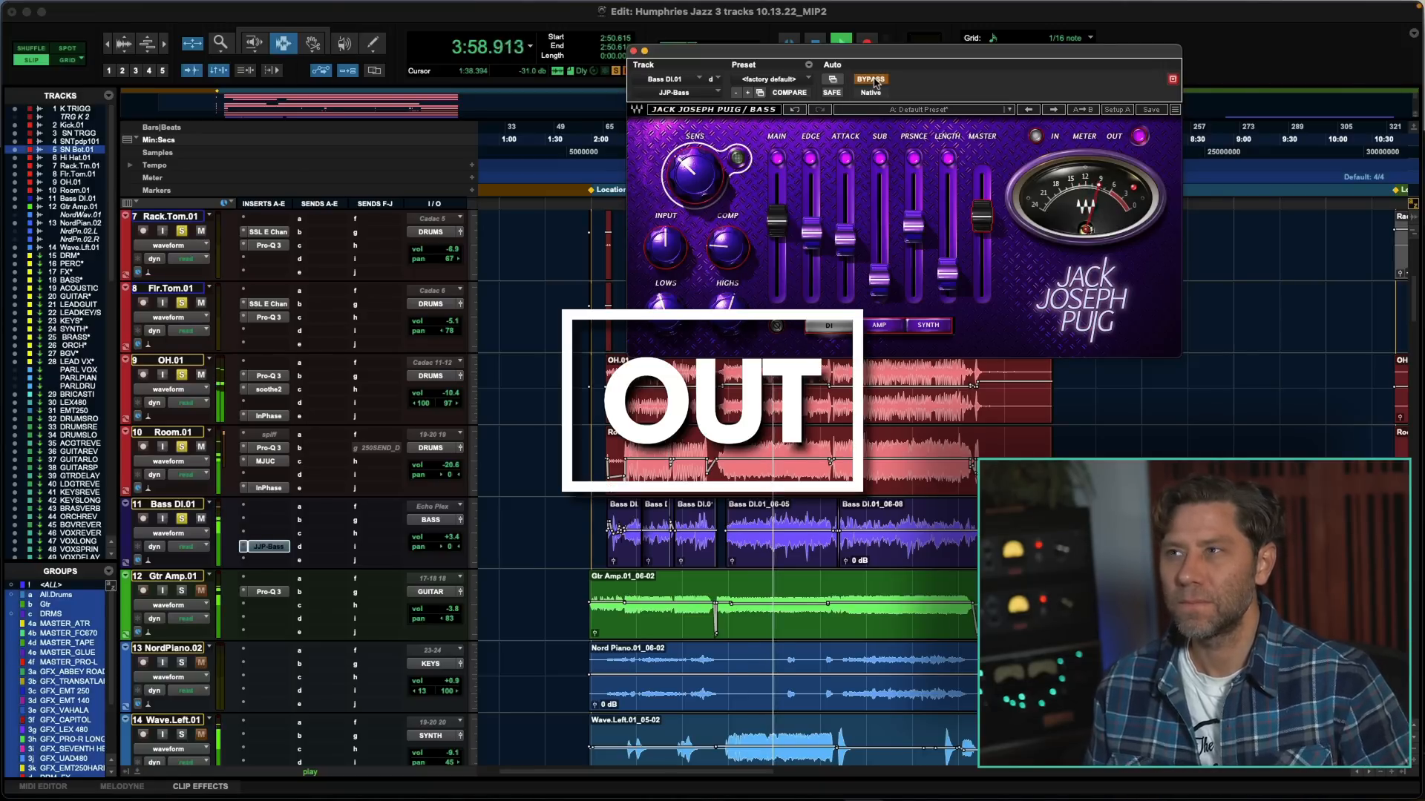
left_click(874, 80)
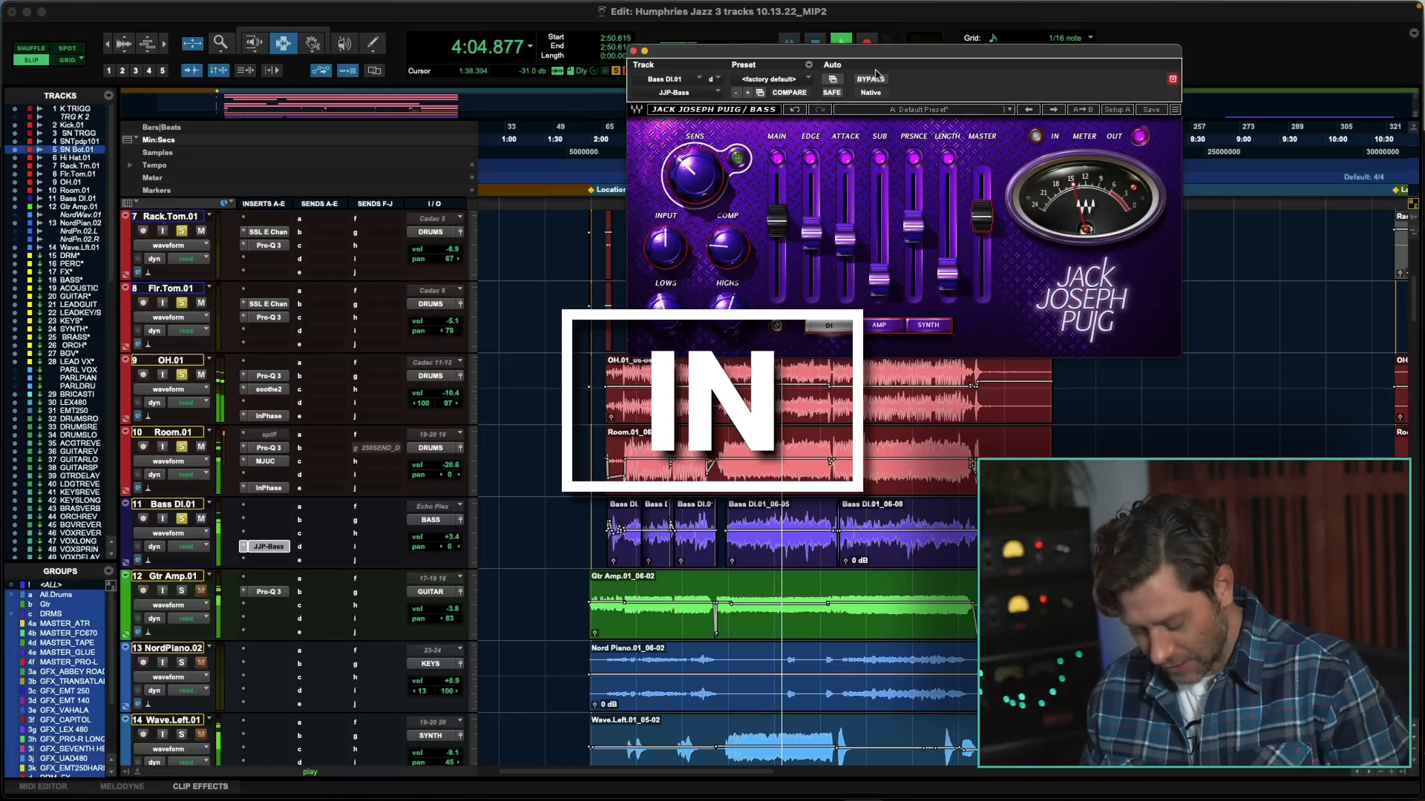
- Switch to the Mix window and inspect the BASS* bus's Pro-Q 3 and the first plug-in in its inserts F-J
key("super+equal")
scroll(855, 661, "right", 10)
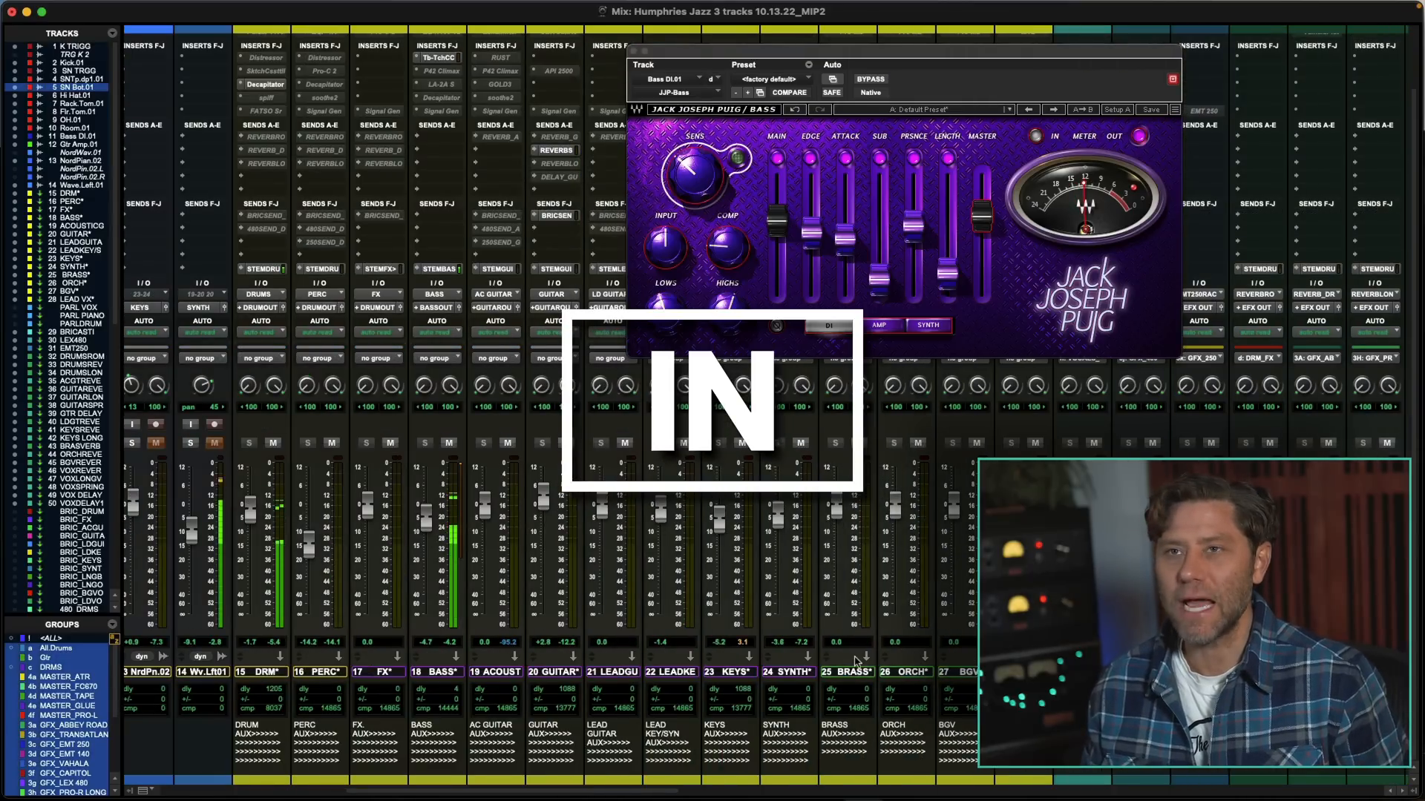
scroll(477, 142, "up", 3)
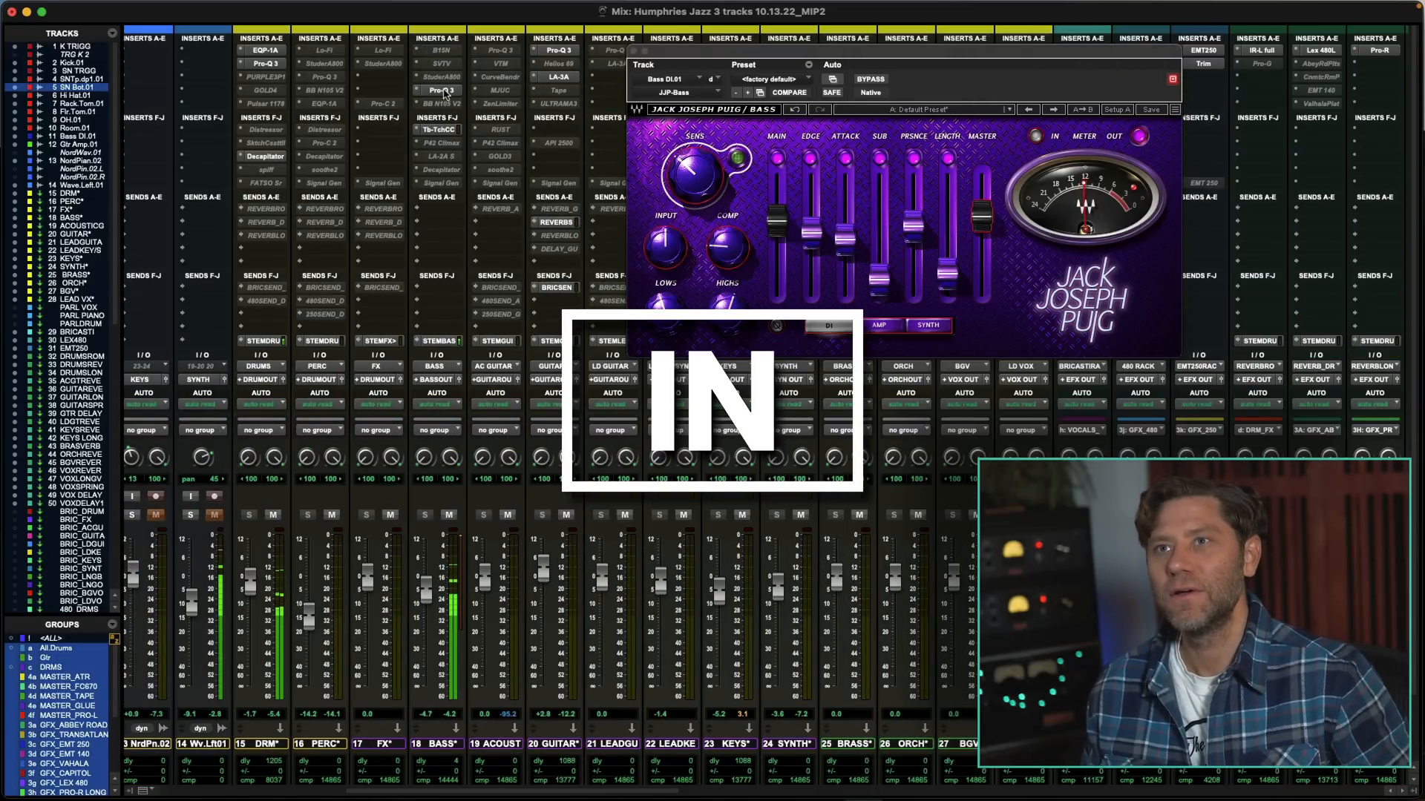
left_click(442, 91)
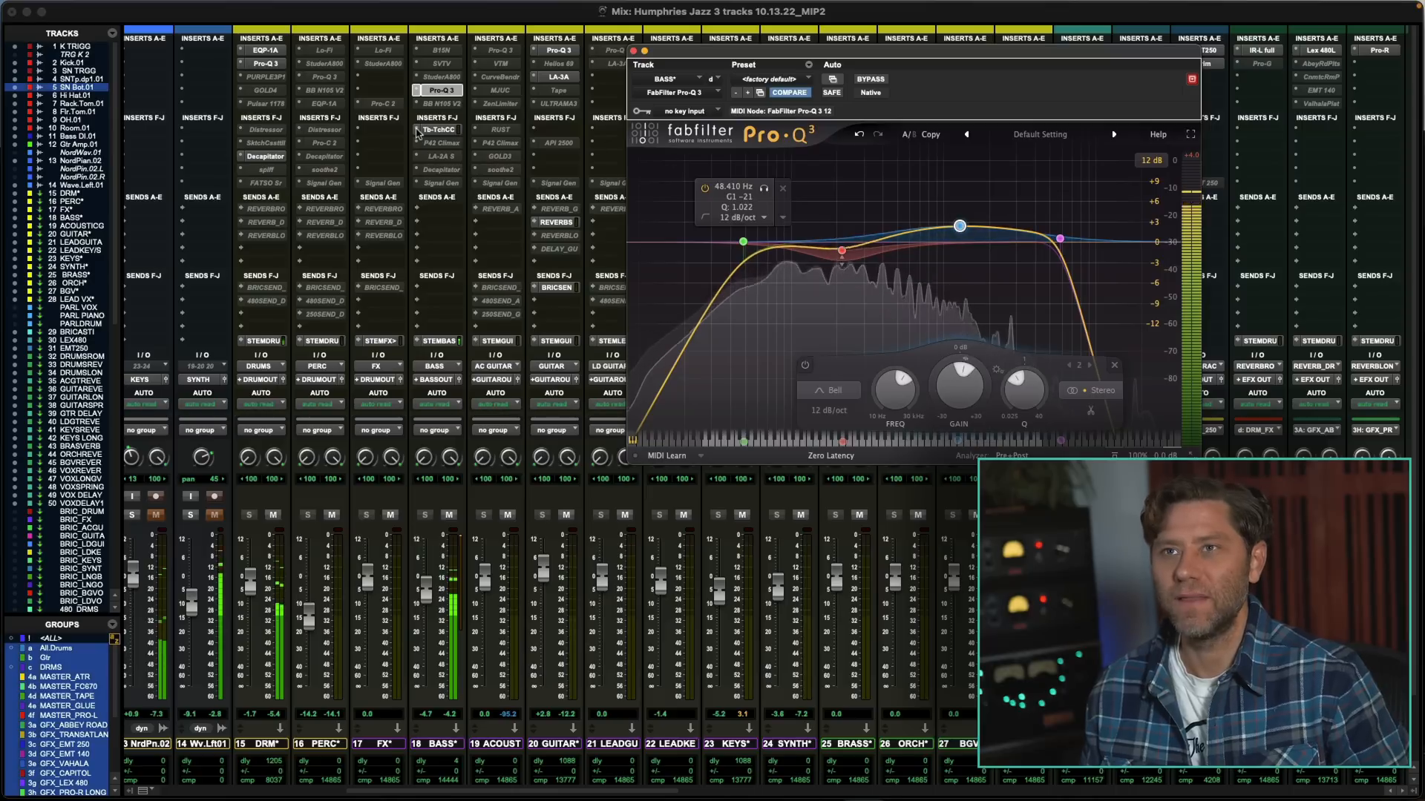
left_click(446, 130)
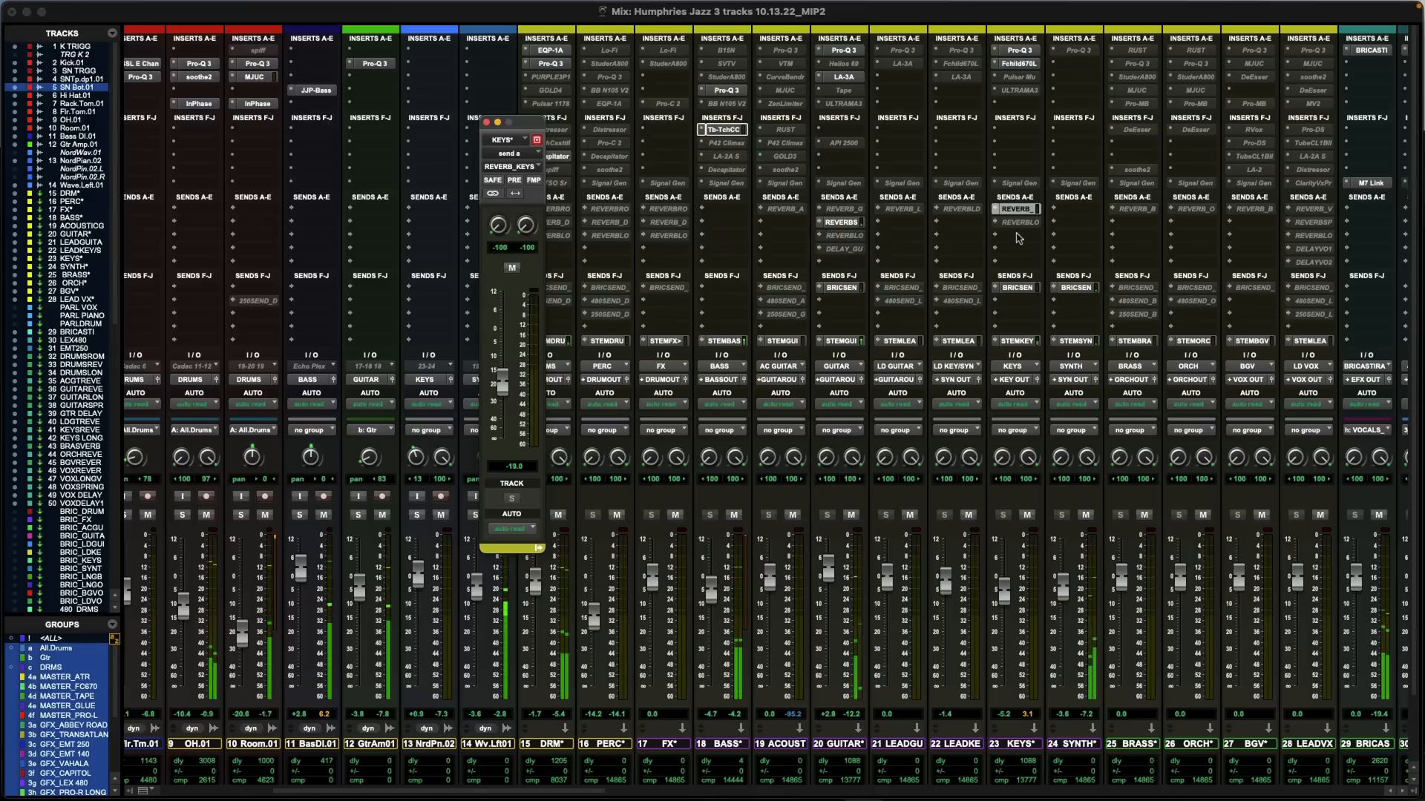
- Open the Abbey Road Plates reverb on the KEYS REVERB track, close the KEYS* send window, and move the plug-in window aside
scroll(858, 202, "right", 10)
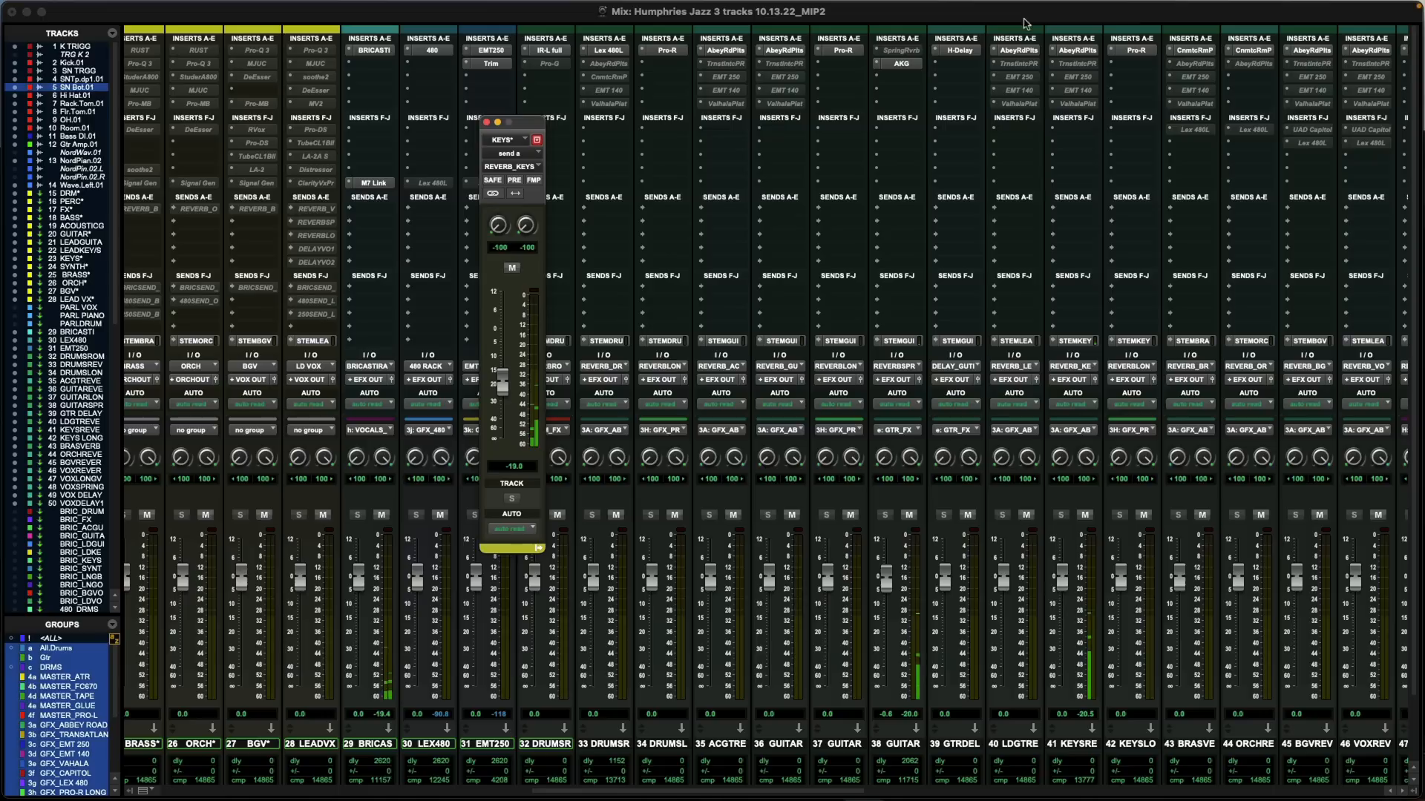
left_click(1084, 50)
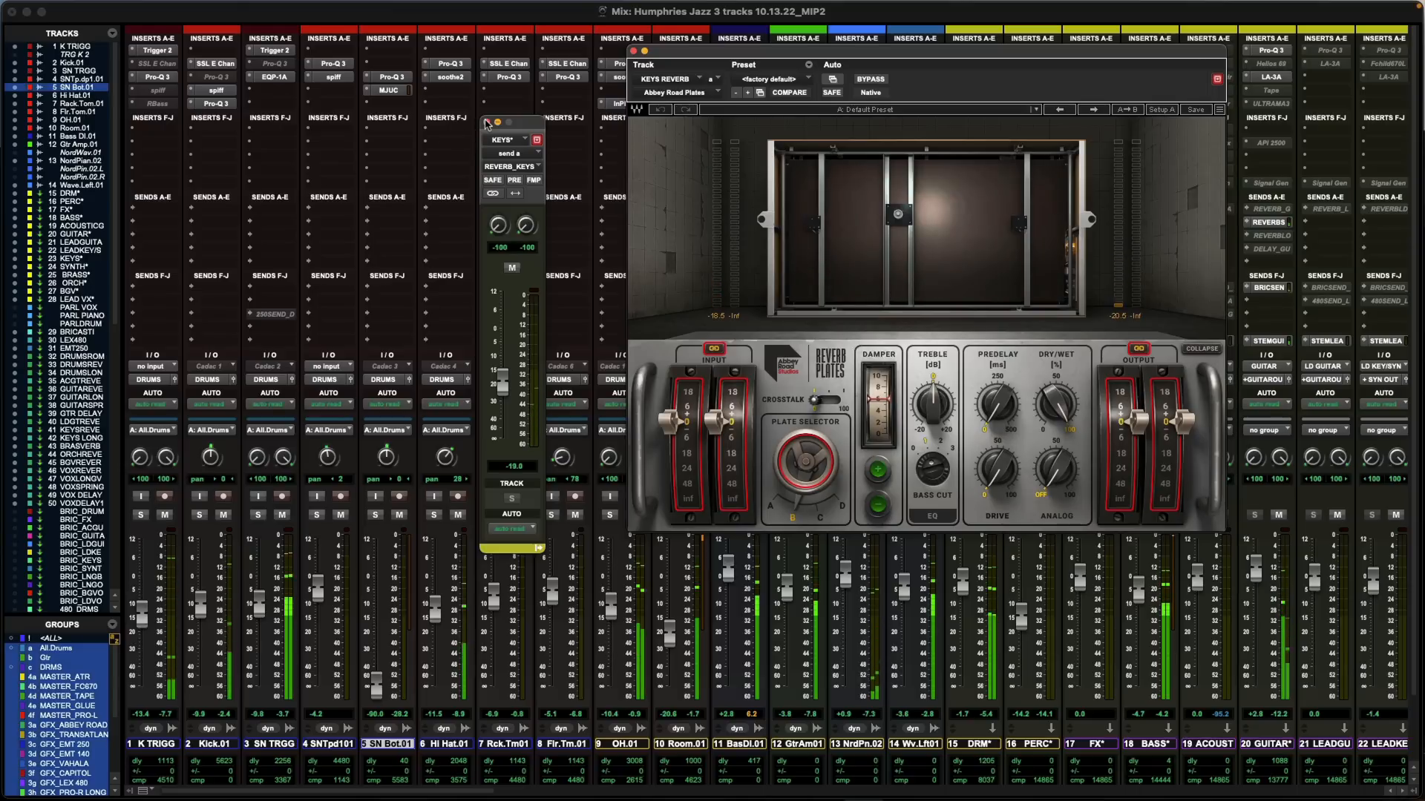
left_click_drag(646, 81, 1061, 113)
- Solo the NordPian.02 track and move the Abbey Road Plates window clear of the keys and bus channels
scroll(834, 549, "down", 3)
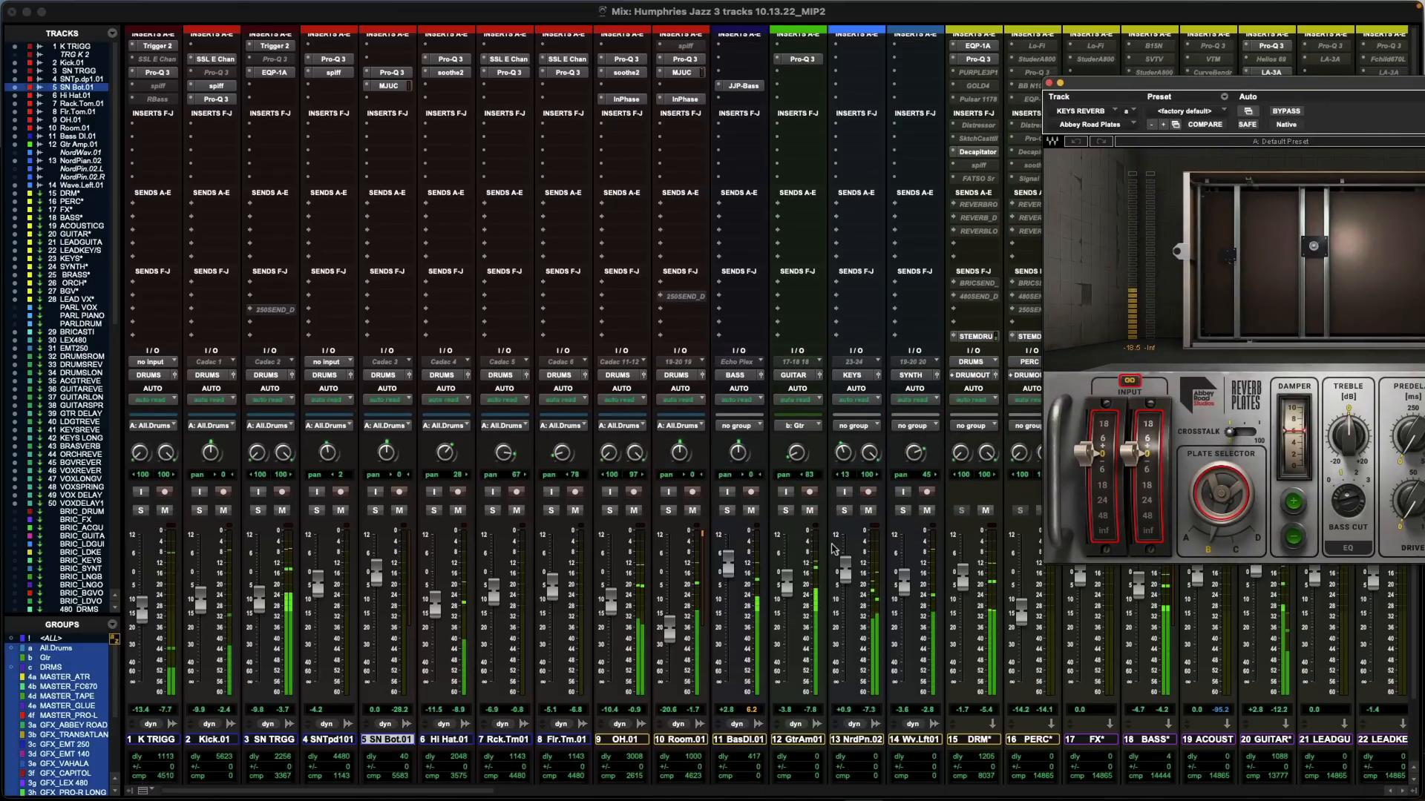
left_click(845, 480)
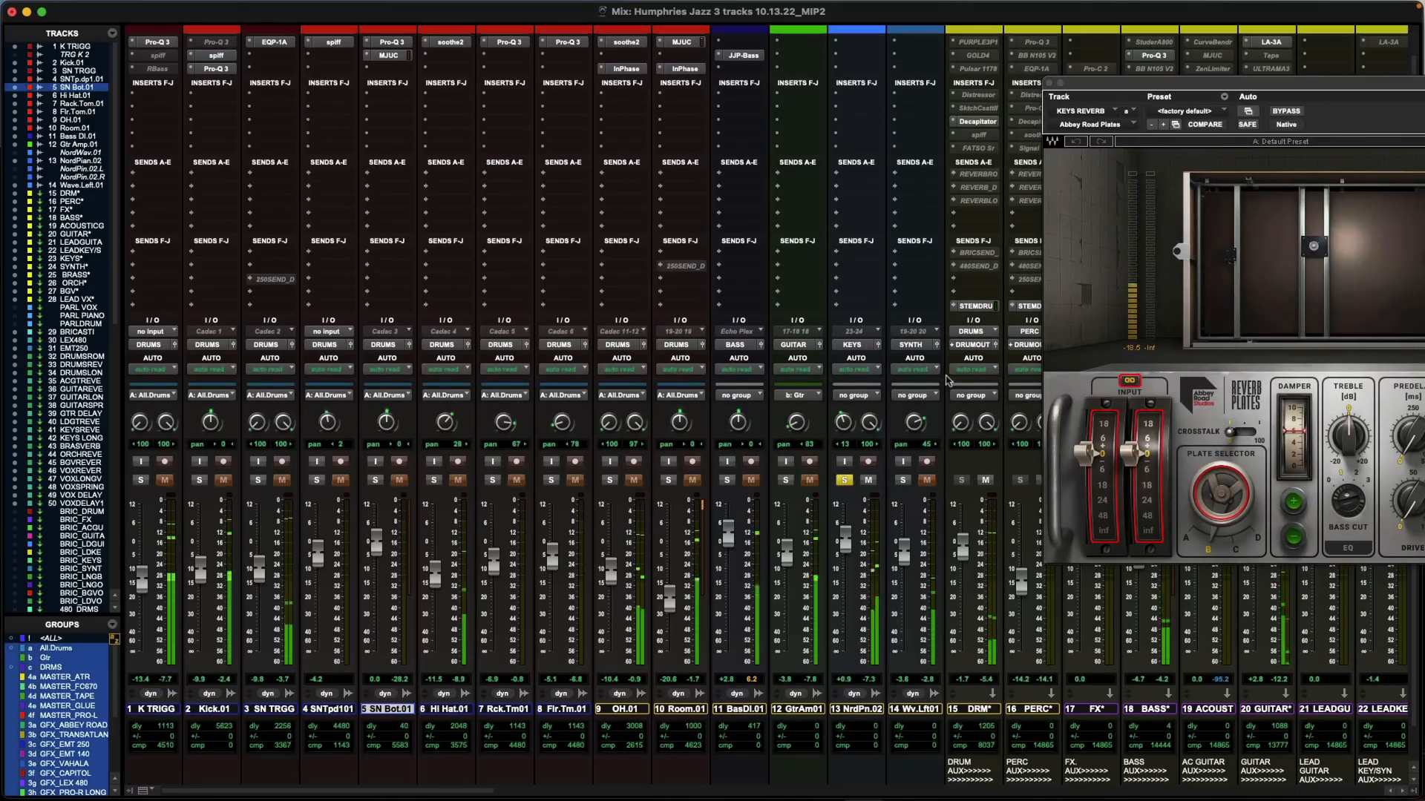
left_click_drag(1189, 86, 239, 74)
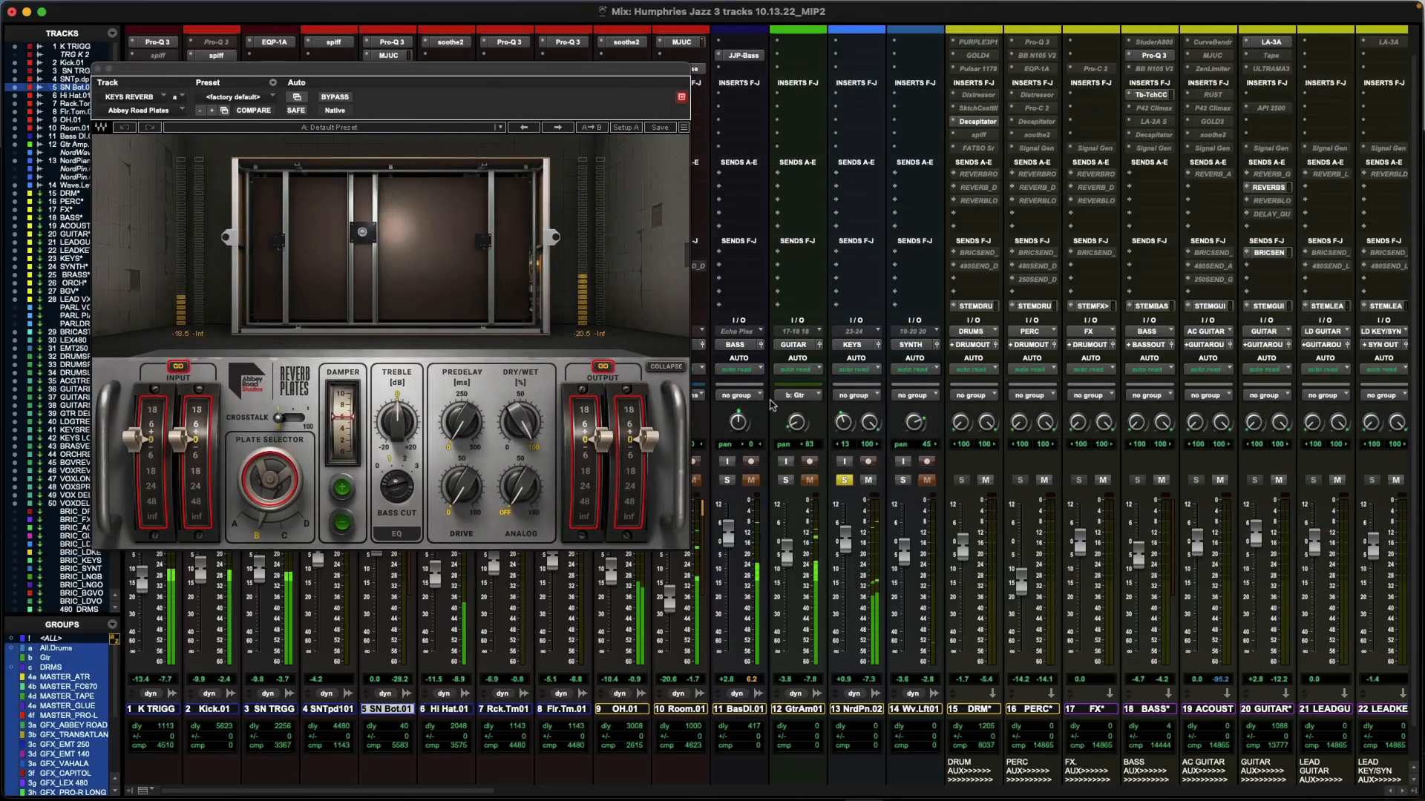
- Open the BRICSEND_KEYS send on the KEYS* bus and raise its send level
scroll(772, 404, "right", 5)
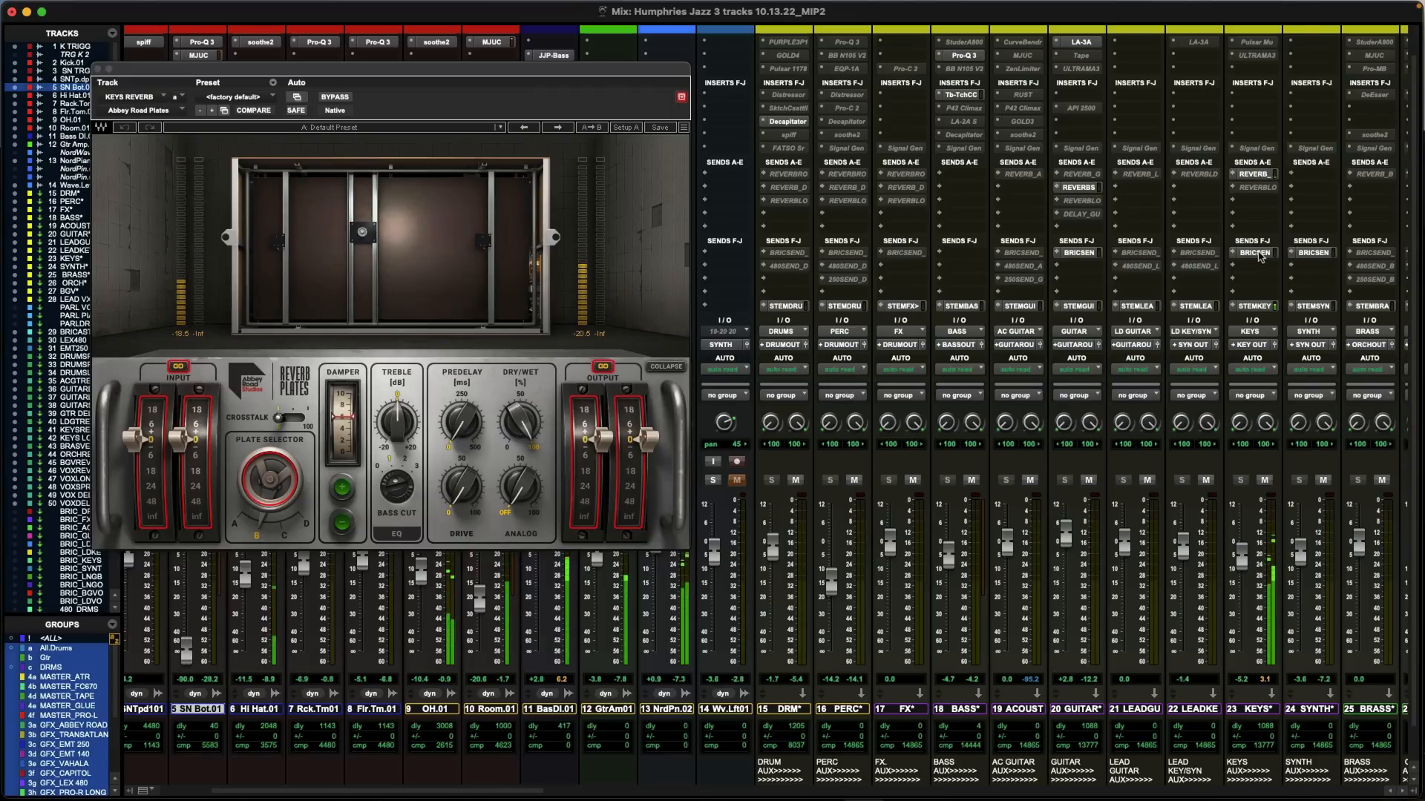
scroll(1221, 290, "right", 9)
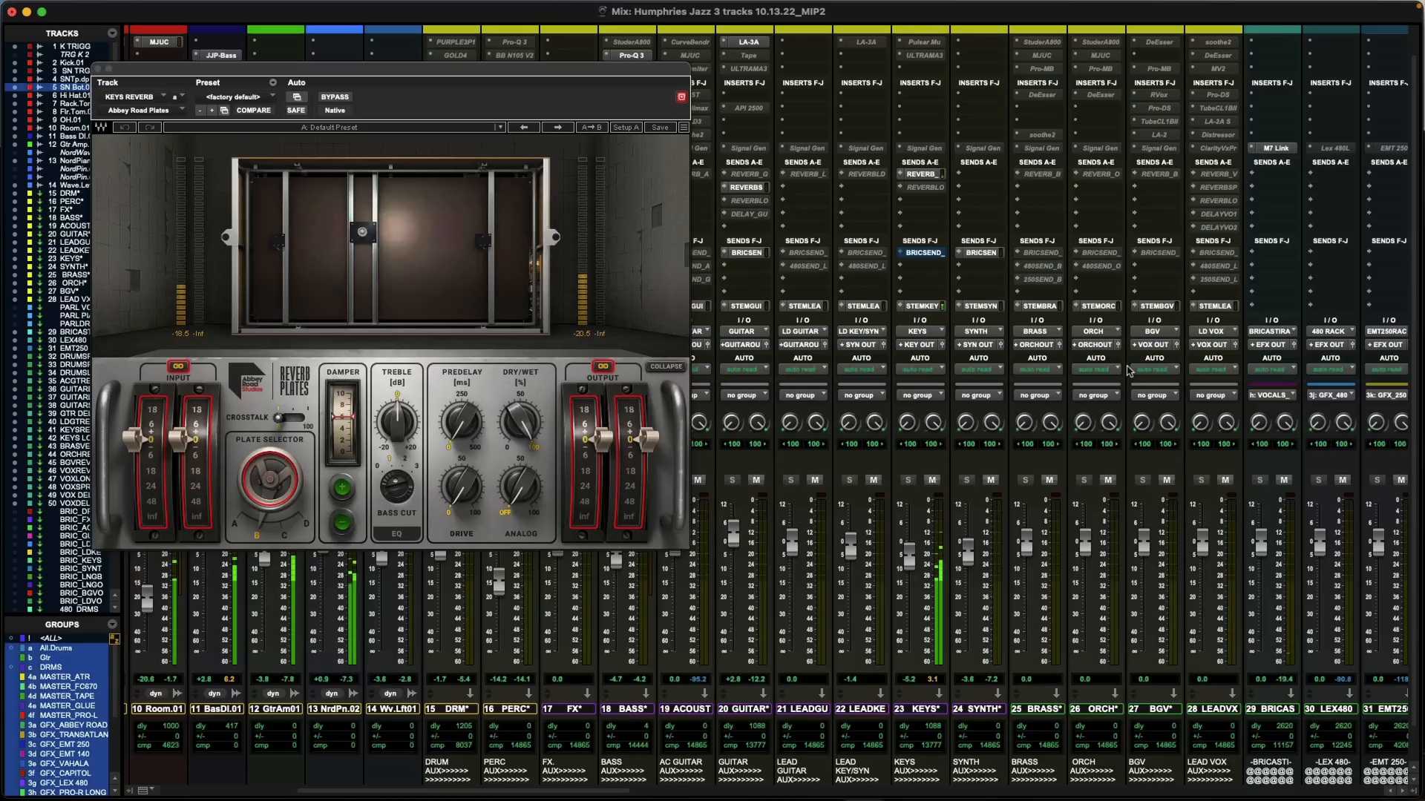
scroll(1113, 386, "right", 2)
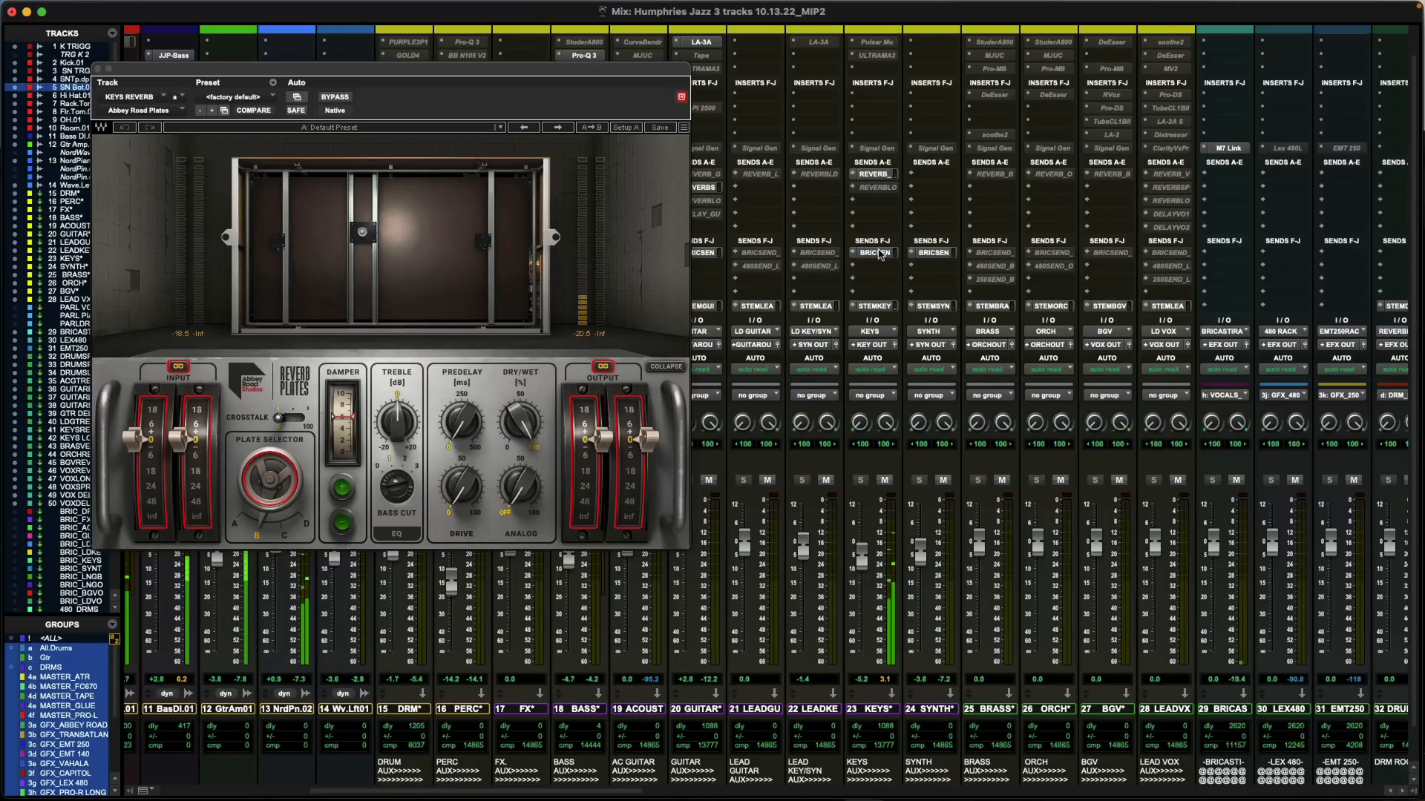
left_click(878, 253)
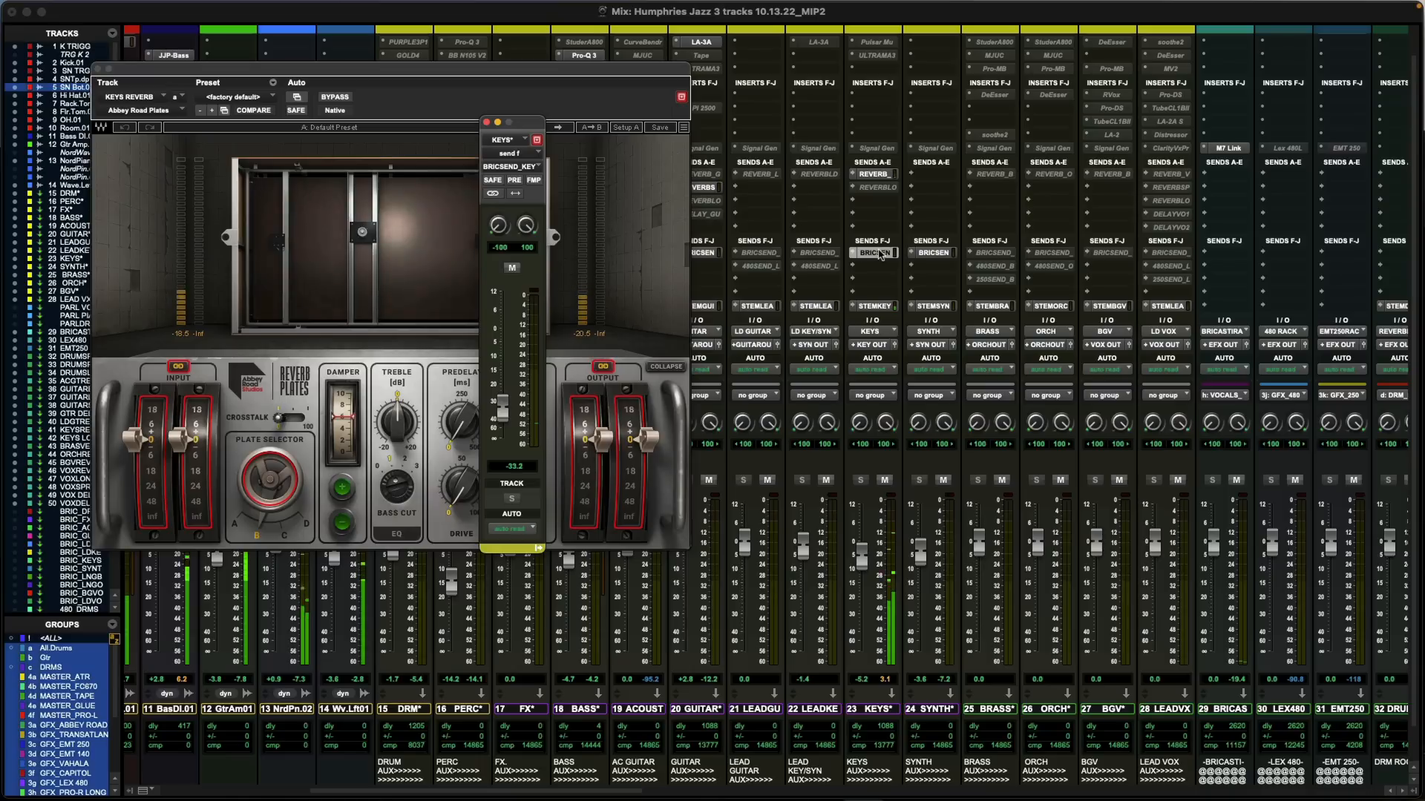
left_click_drag(508, 410, 507, 316)
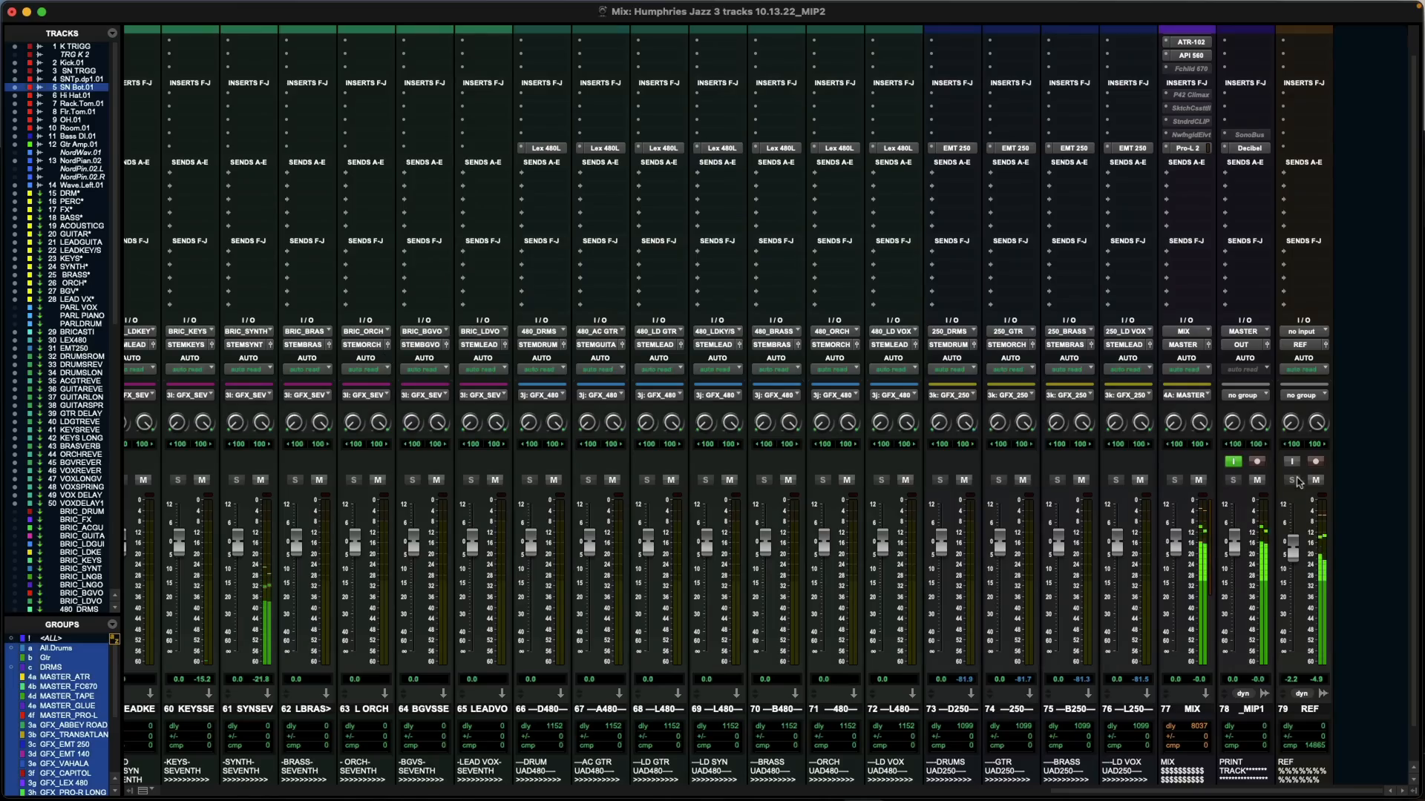
- Turn off input monitoring on the _MIP1 print track and bring the master channels' full insert lists into view
left_click(1234, 461)
scroll(1237, 463, "up", 2)
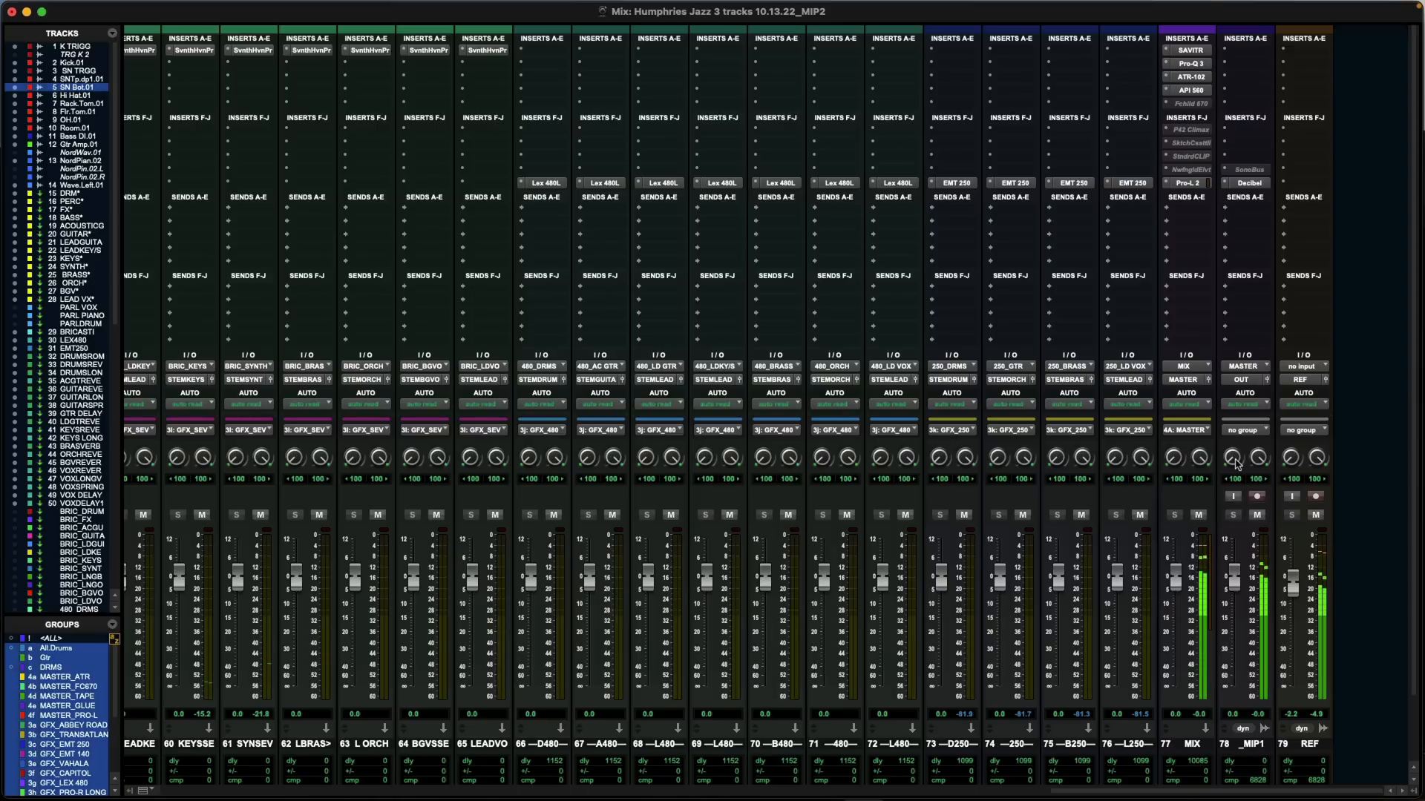